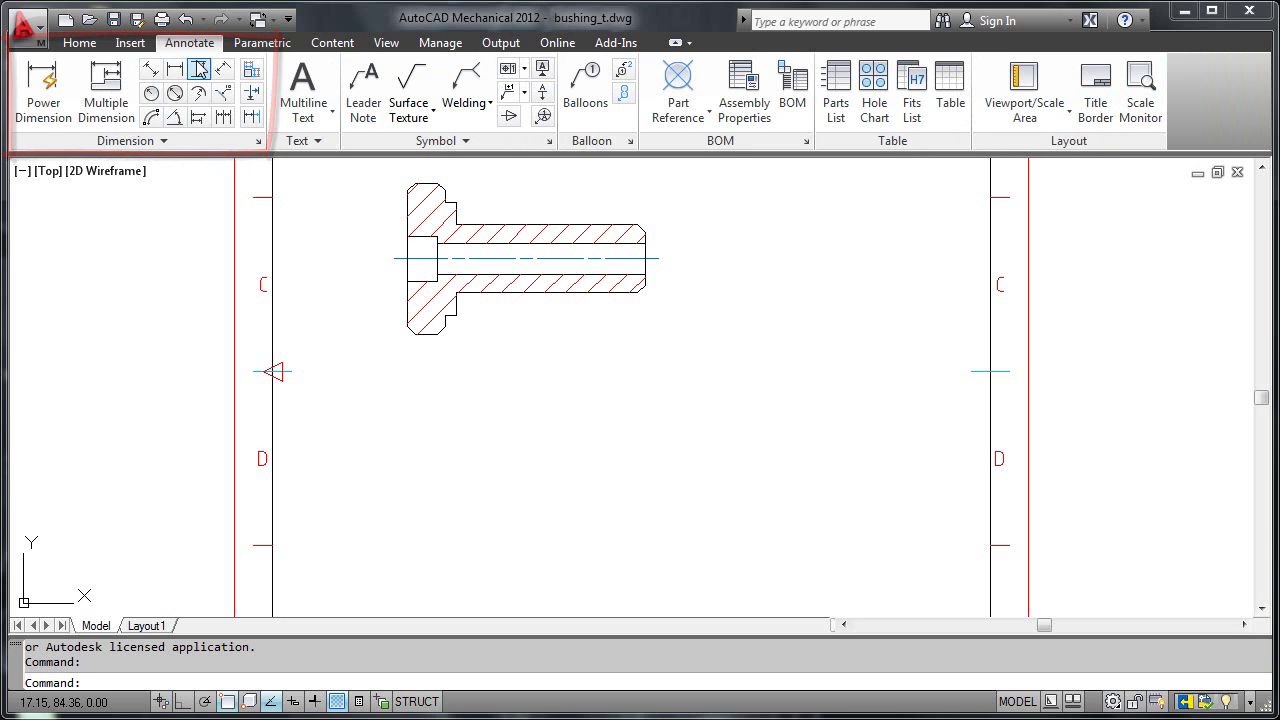
Add a vertical power dimension for the flange's outer diameter, placed beside the bushing's flange end
left_click(199, 70)
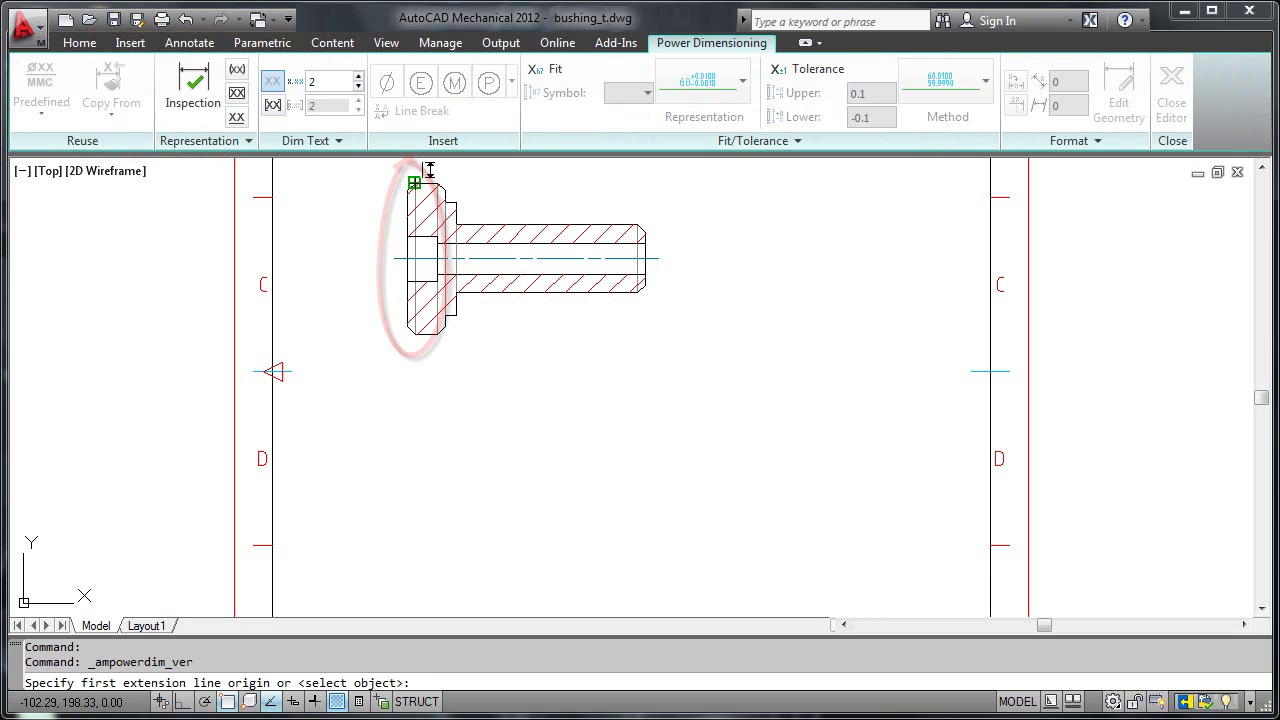
left_click(415, 184)
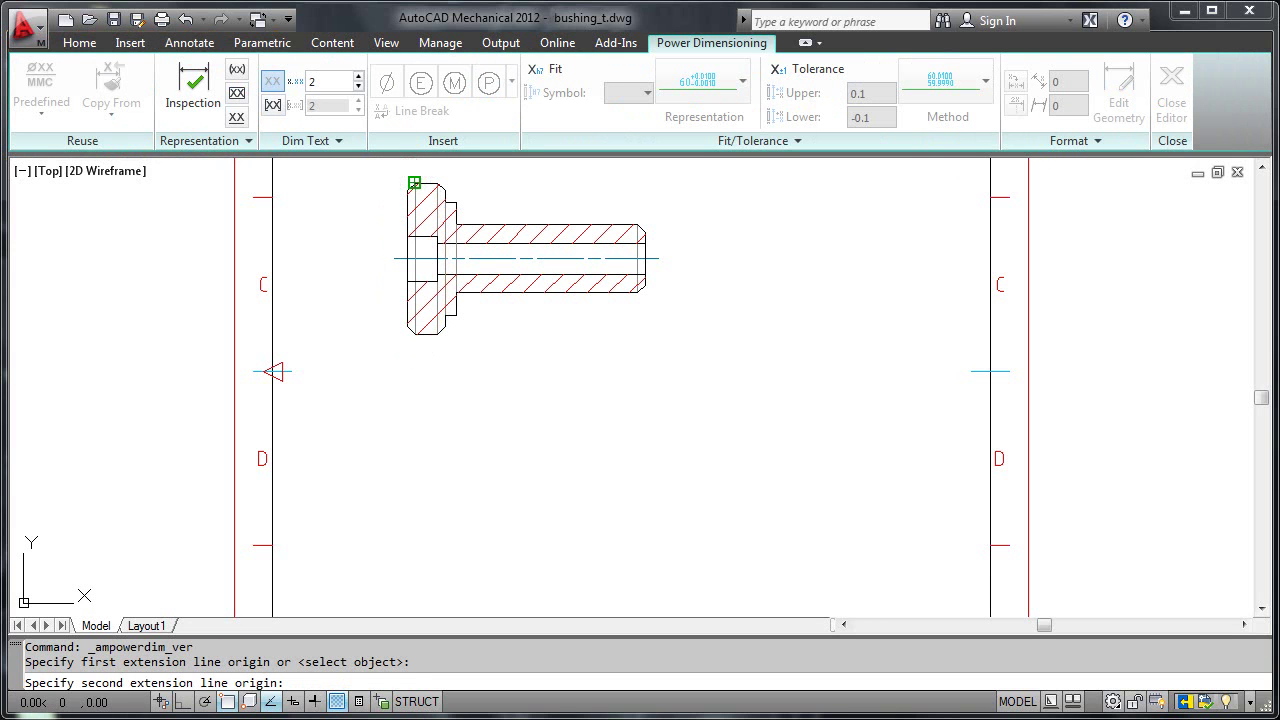
left_click(414, 336)
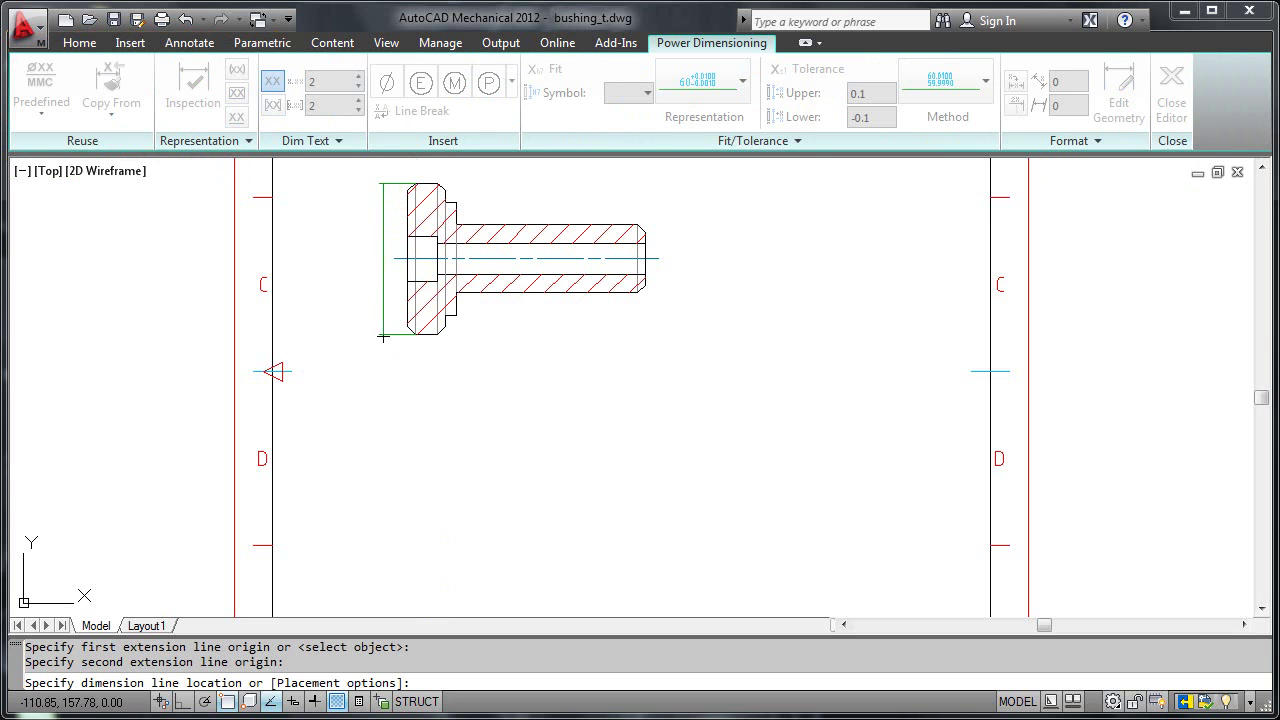
left_click(370, 337)
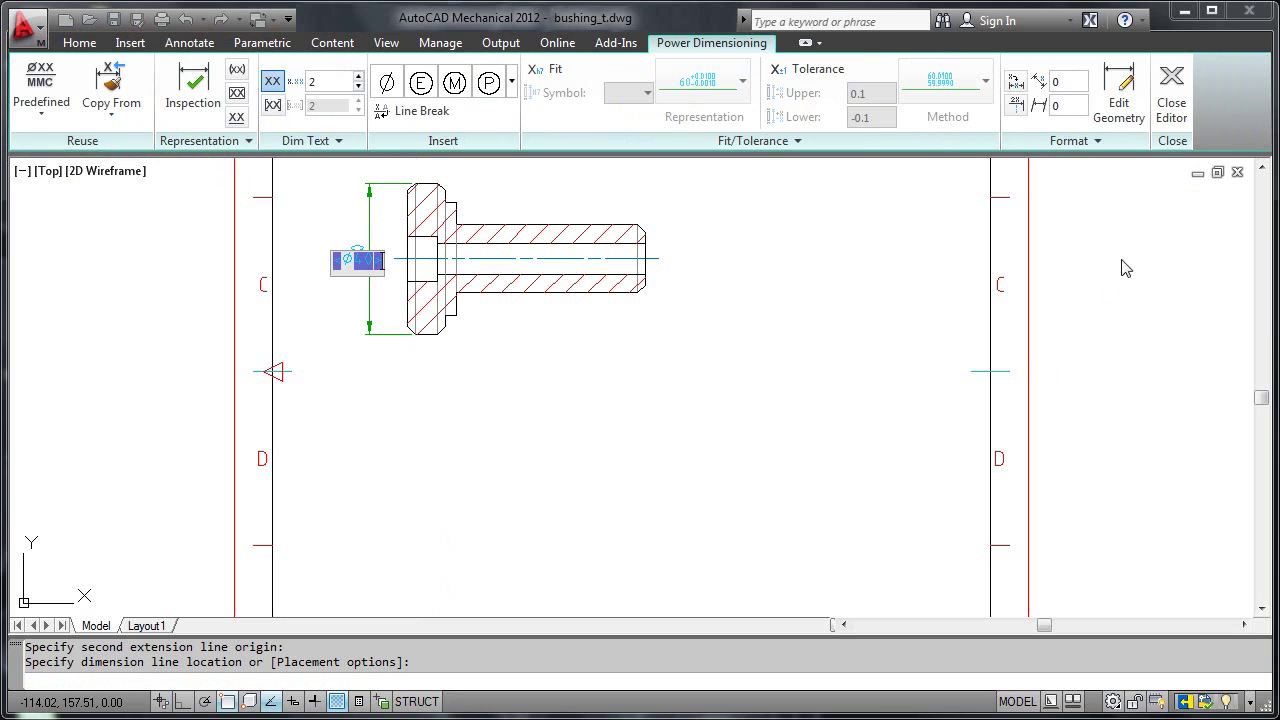
left_click(1170, 119)
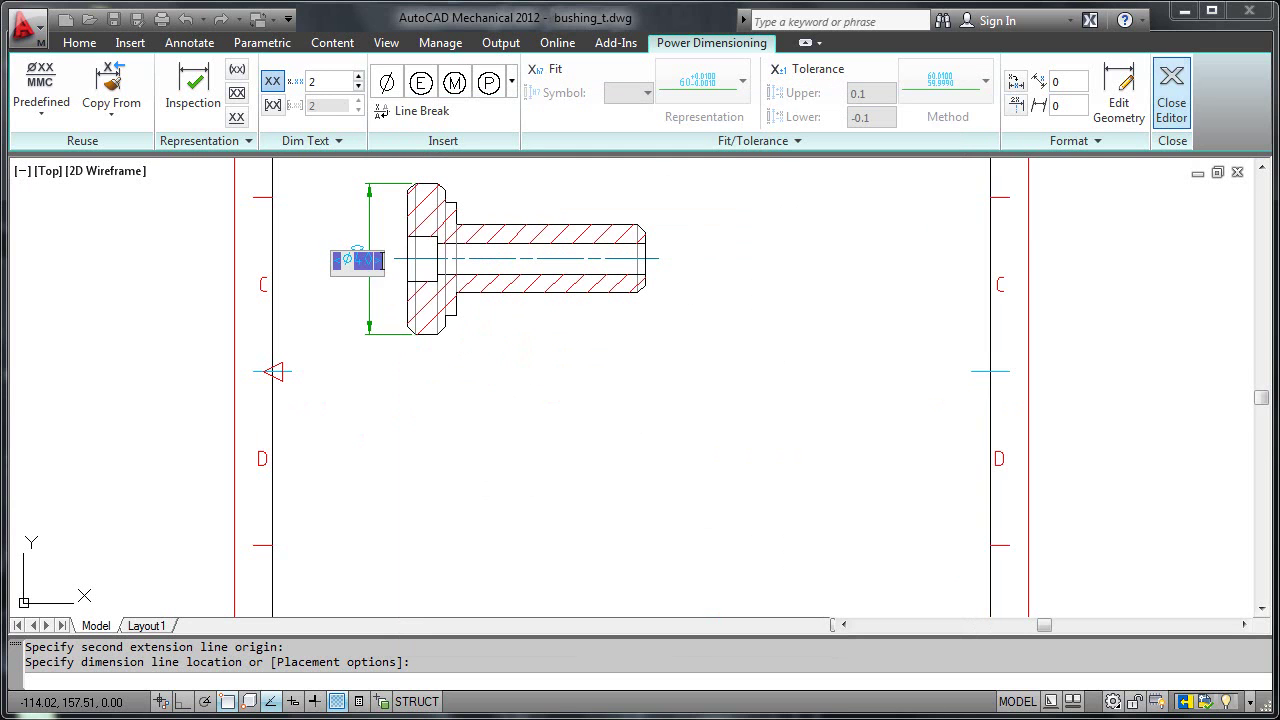
left_click(1170, 108)
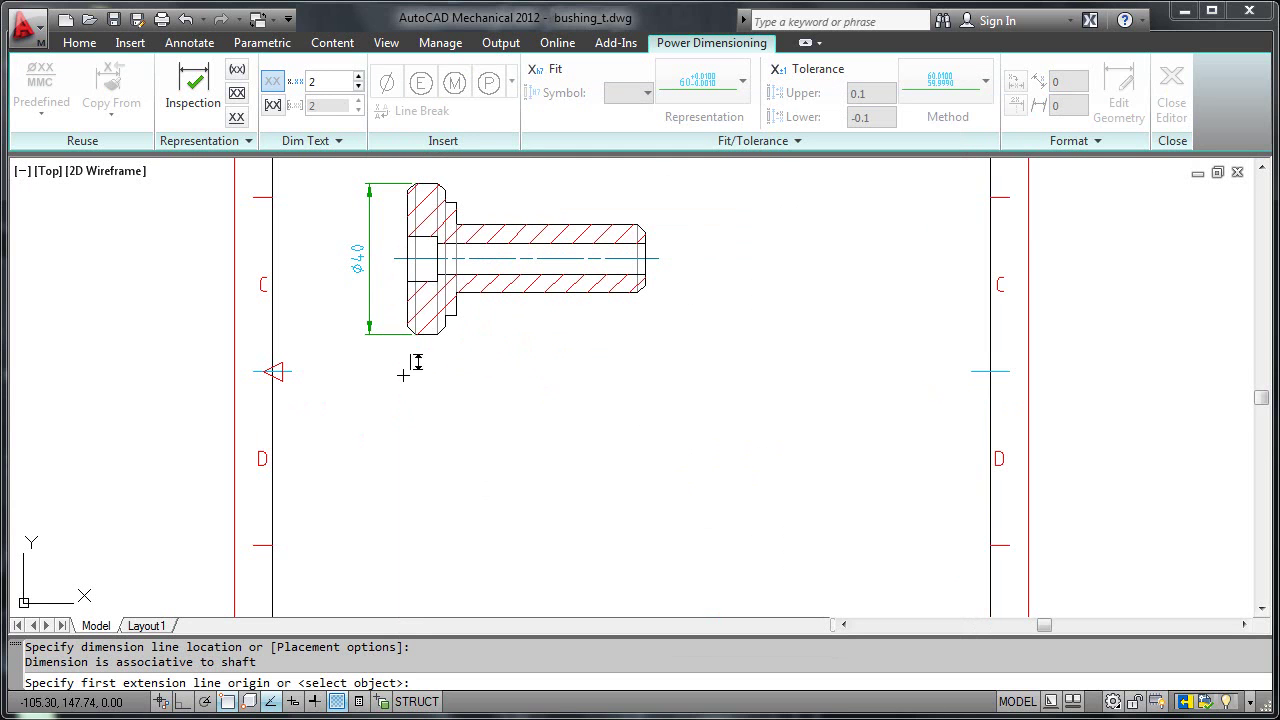
Dimension the counterbore diameter vertically on the flange dimension's line, resolving the overlap with the Move away placement
left_click(409, 235)
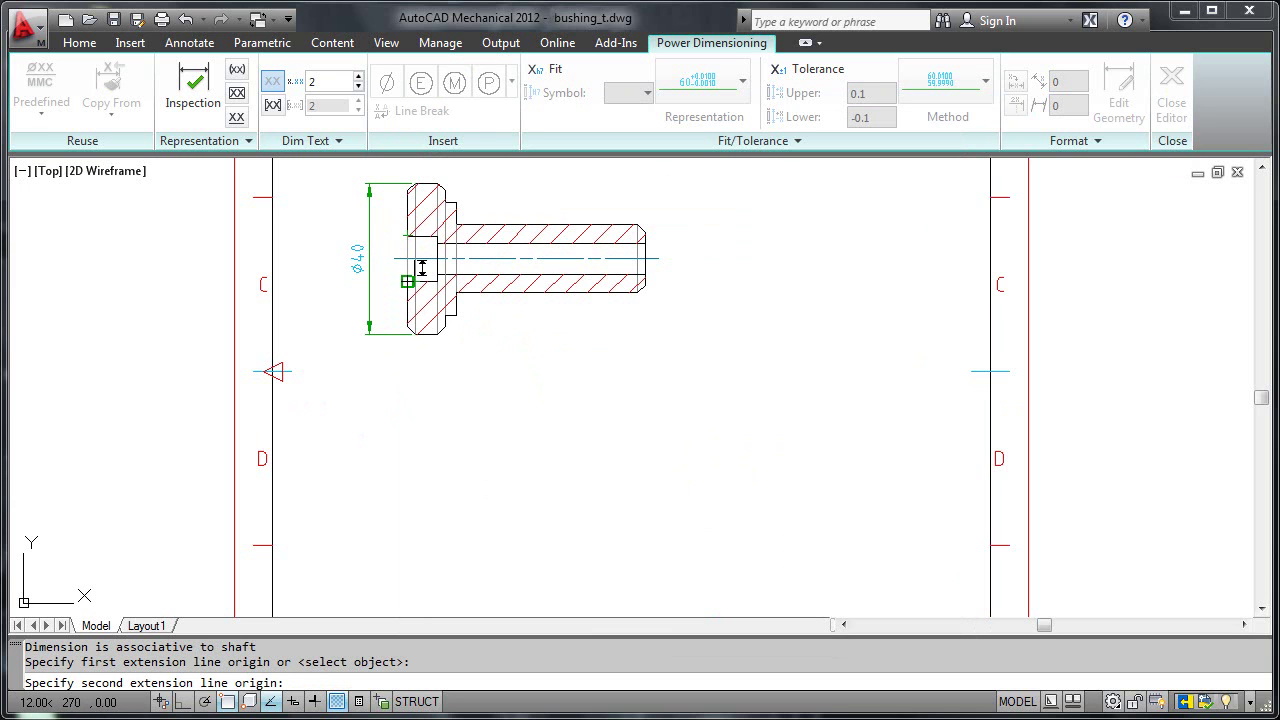
left_click(407, 281)
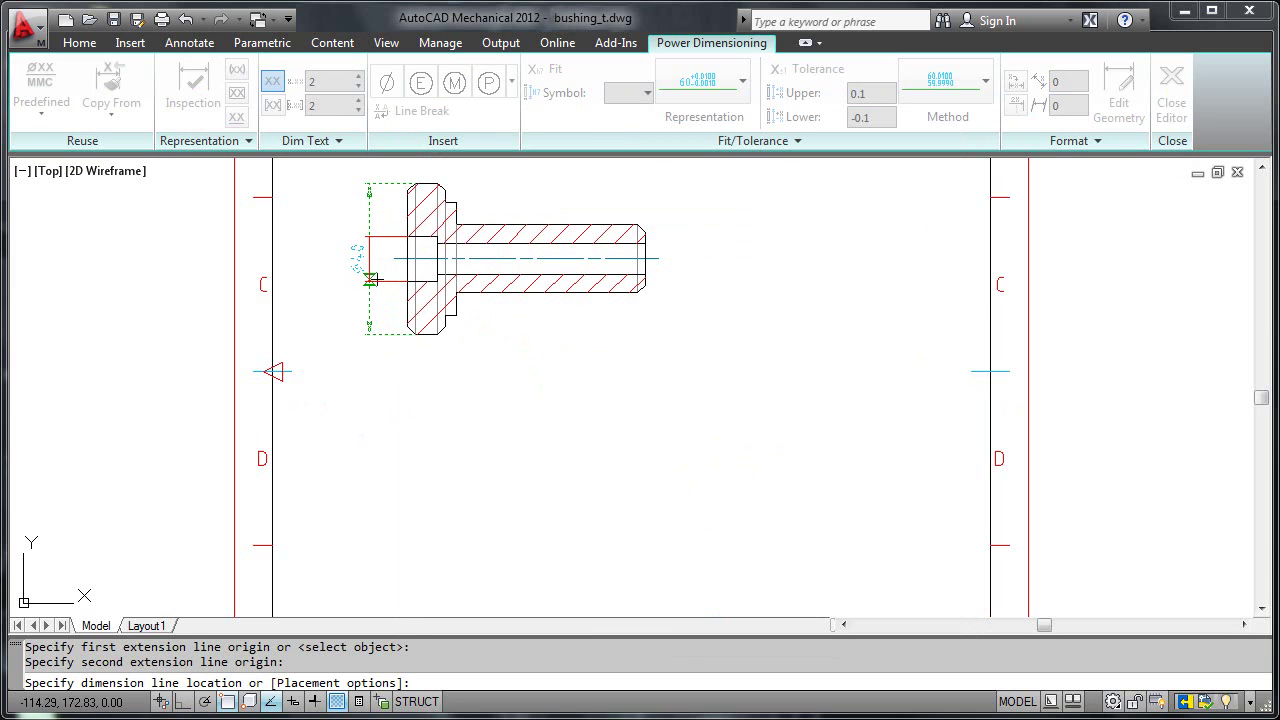
left_click(370, 279)
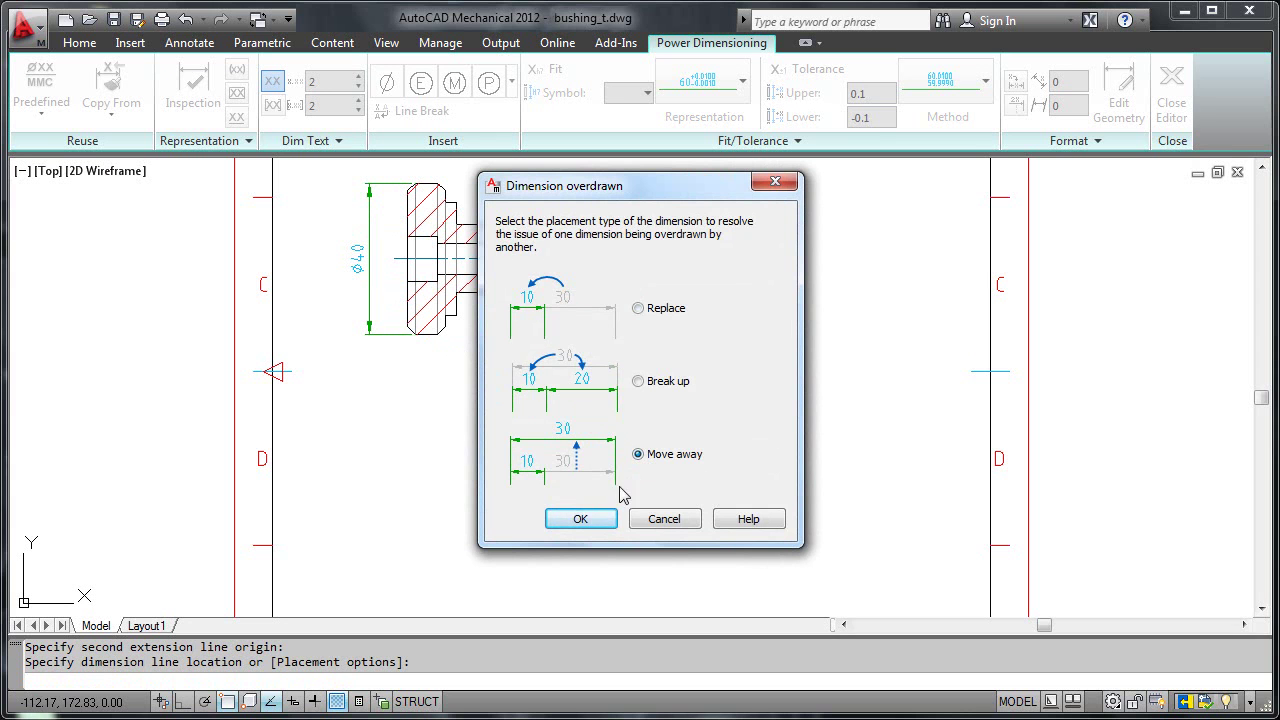
left_click(580, 519)
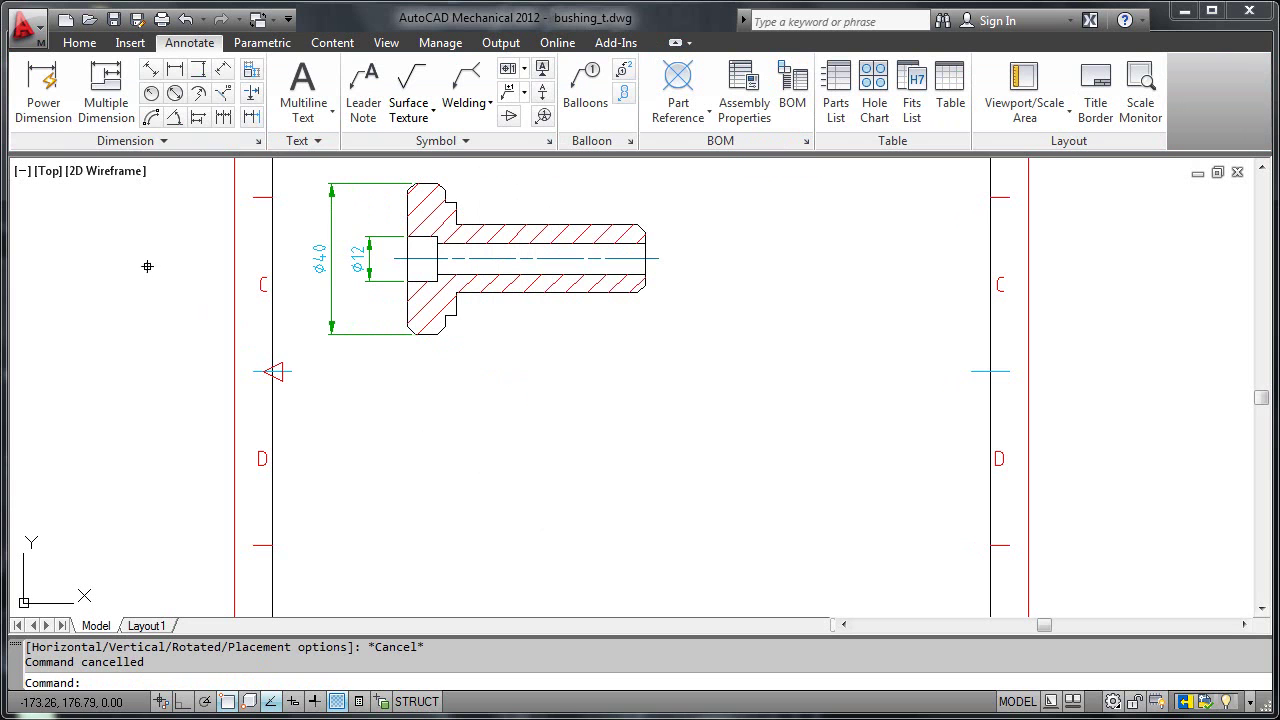
Create parallel baseline dimensions, aligned inside out, for the whole bushing from the flange's lower outer corner, placed below the part
left_click(100, 83)
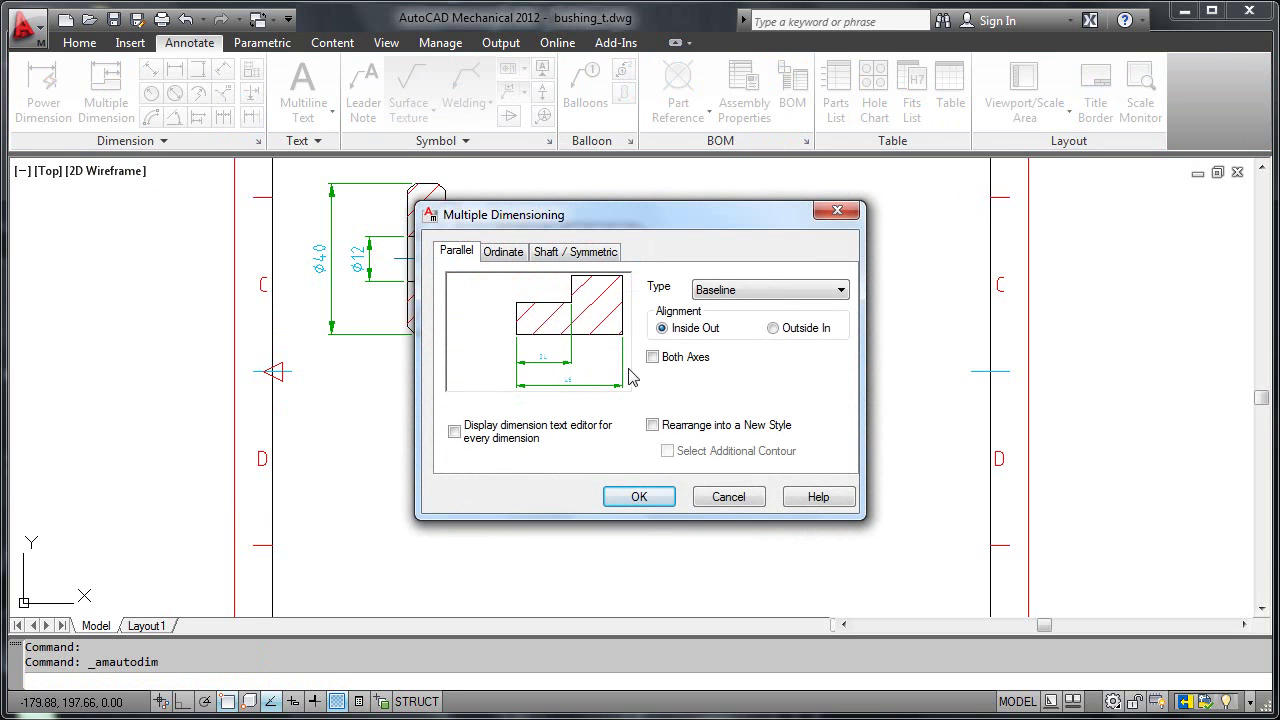
left_click(665, 500)
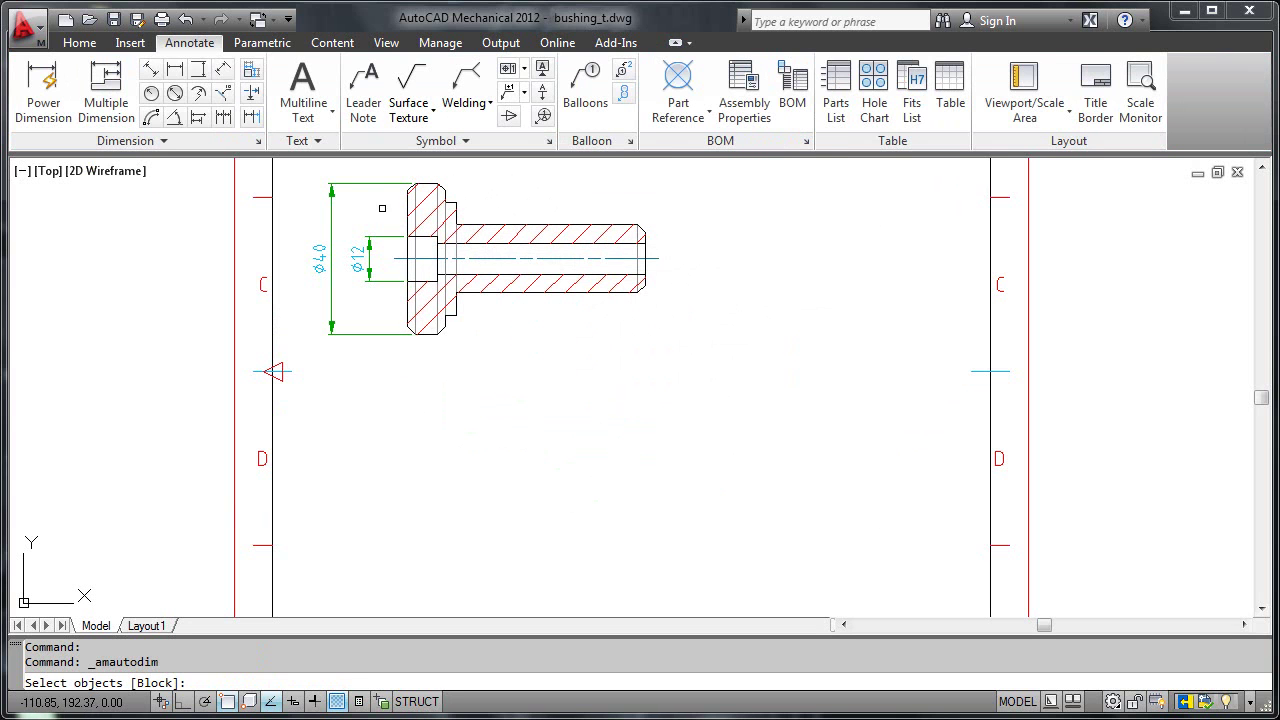
left_click(394, 170)
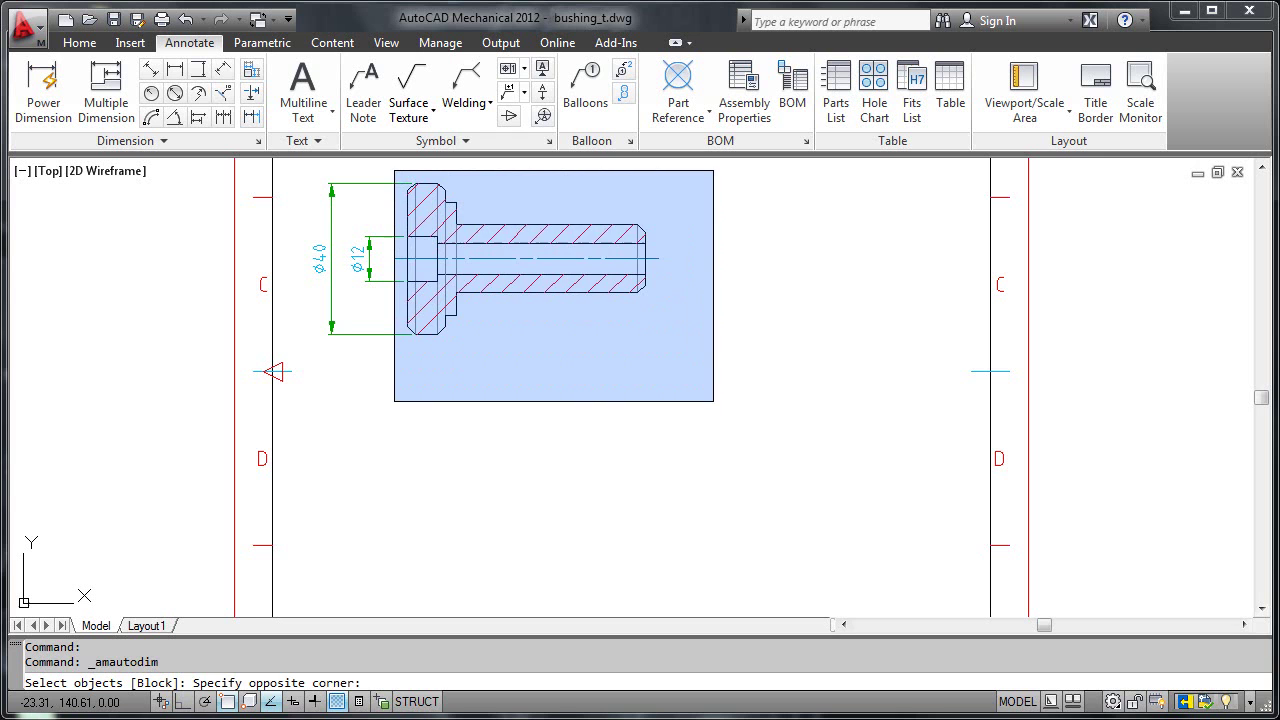
left_click(704, 402)
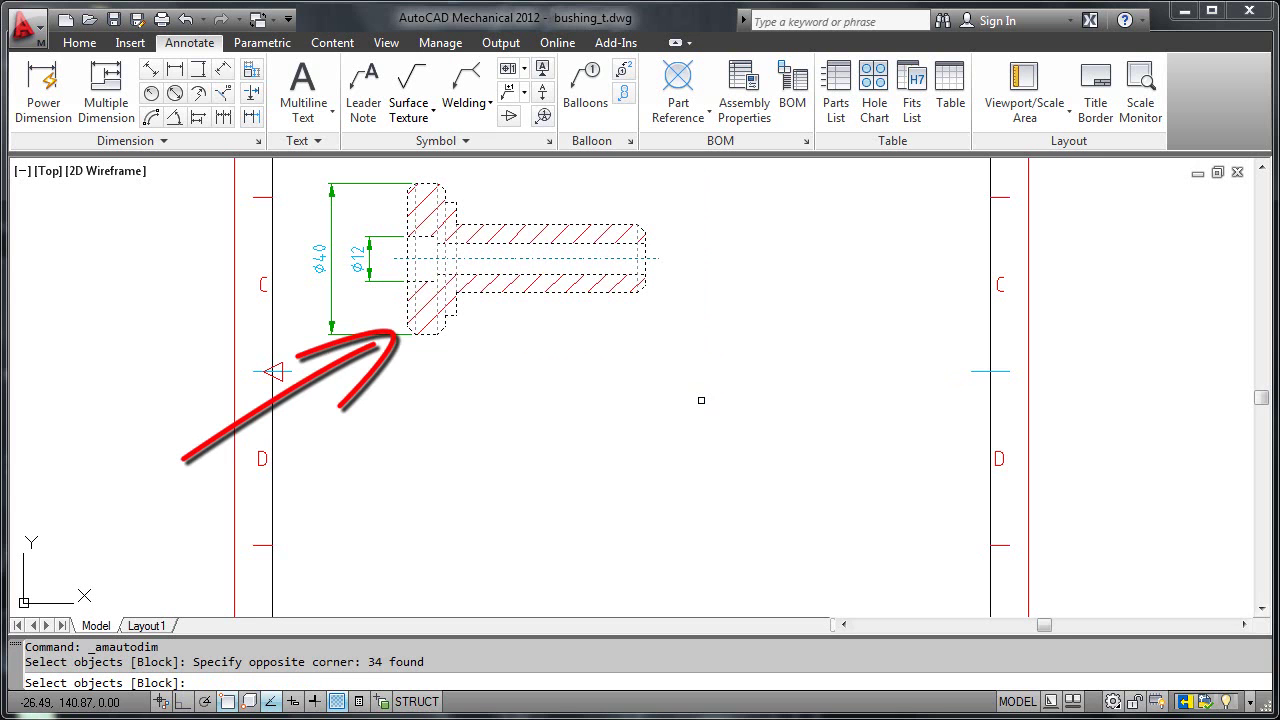
key("Return")
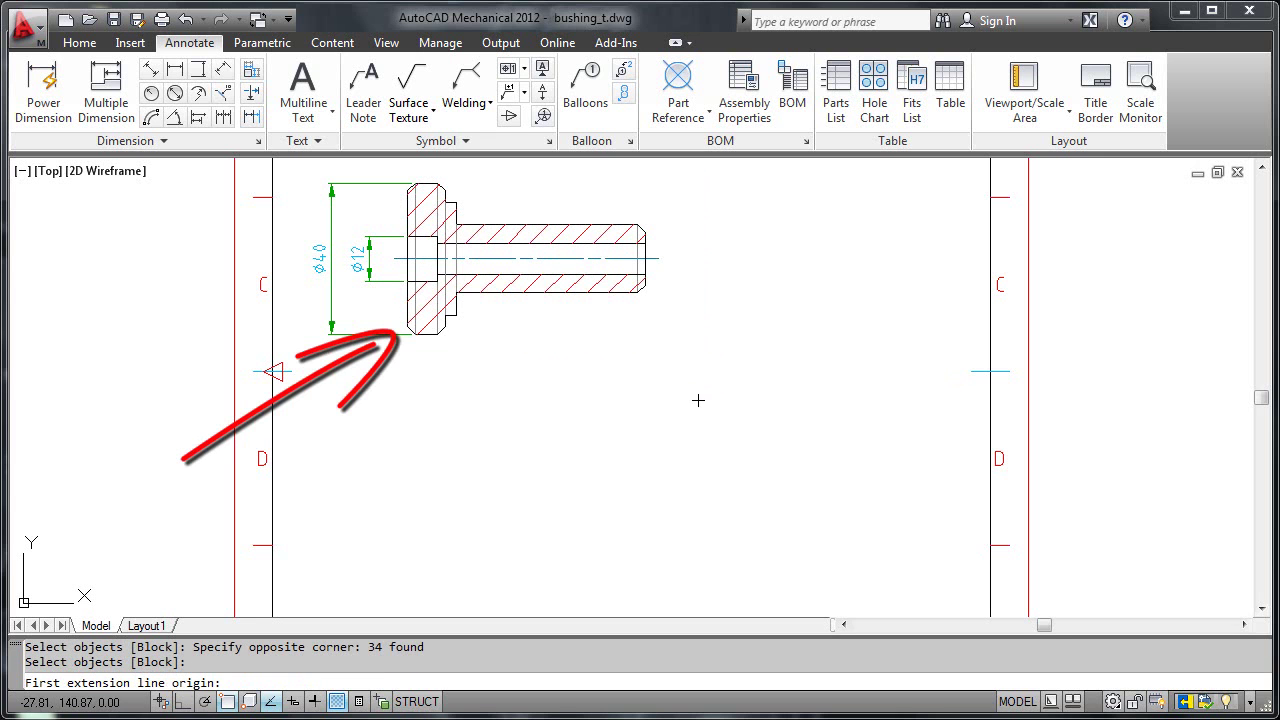
left_click(407, 327)
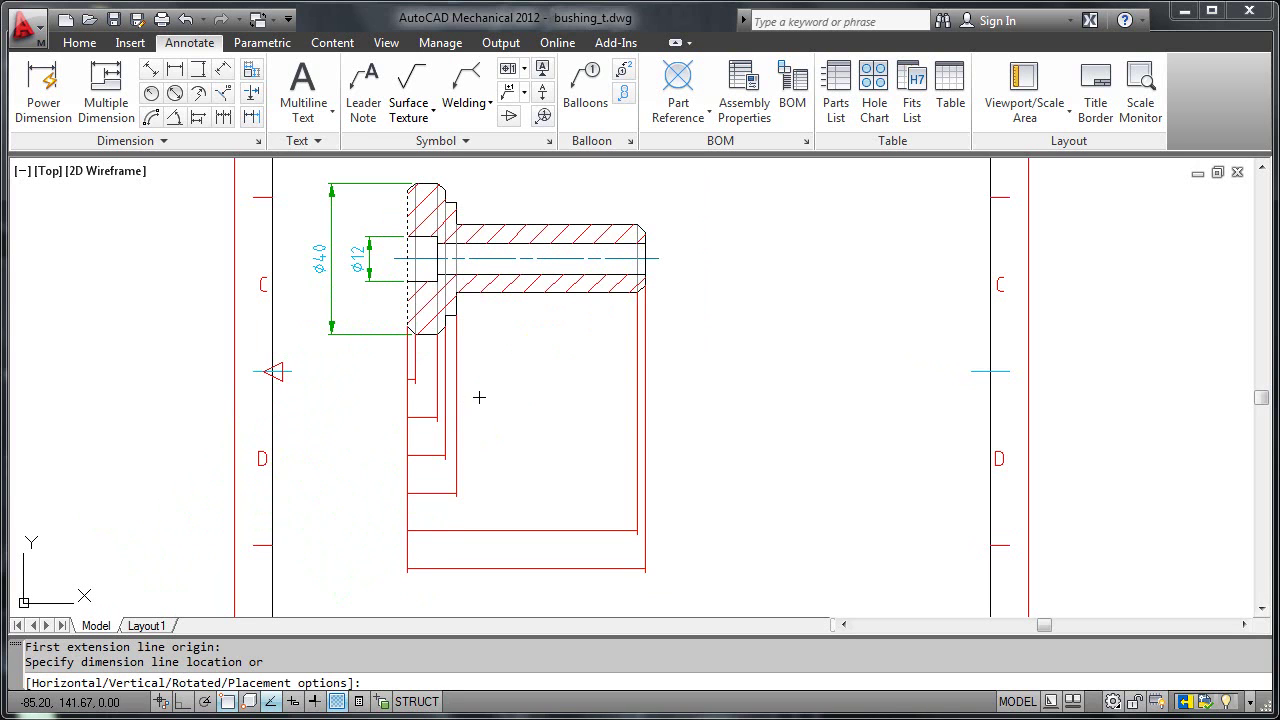
left_click(479, 397)
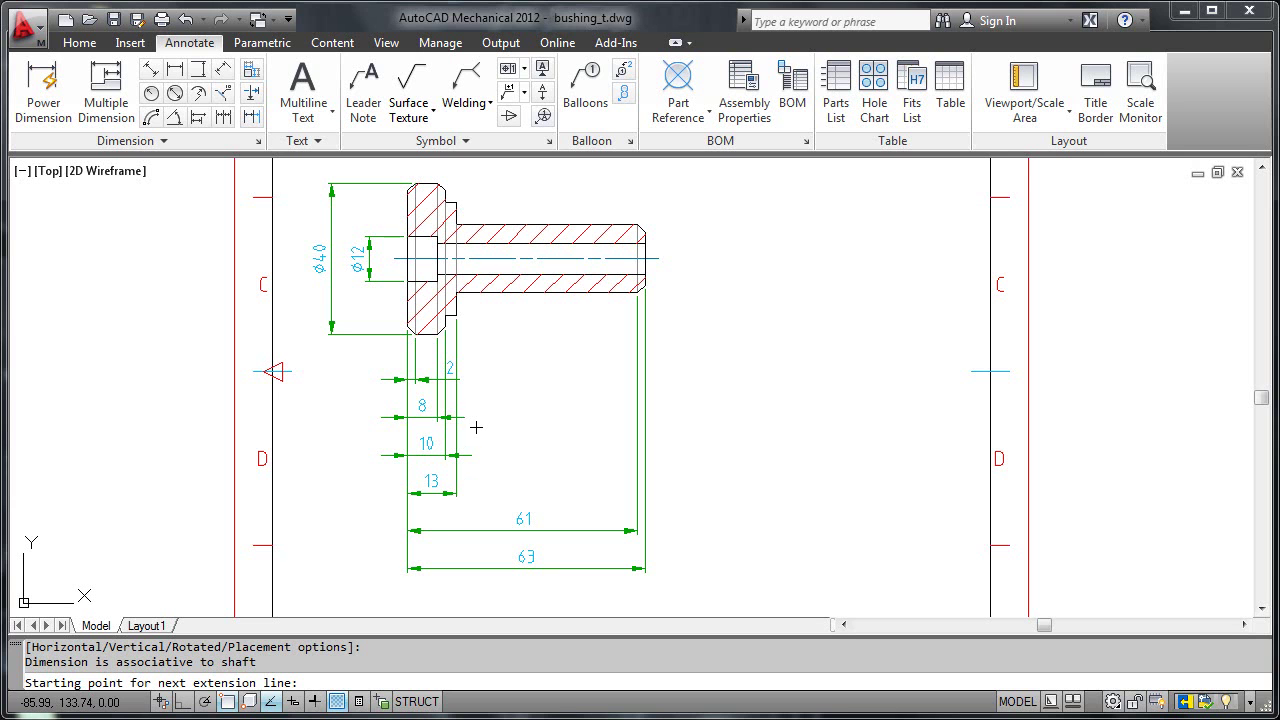
Break the 13 dimension's lines automatically where they cross the other dimensions
left_click(252, 94)
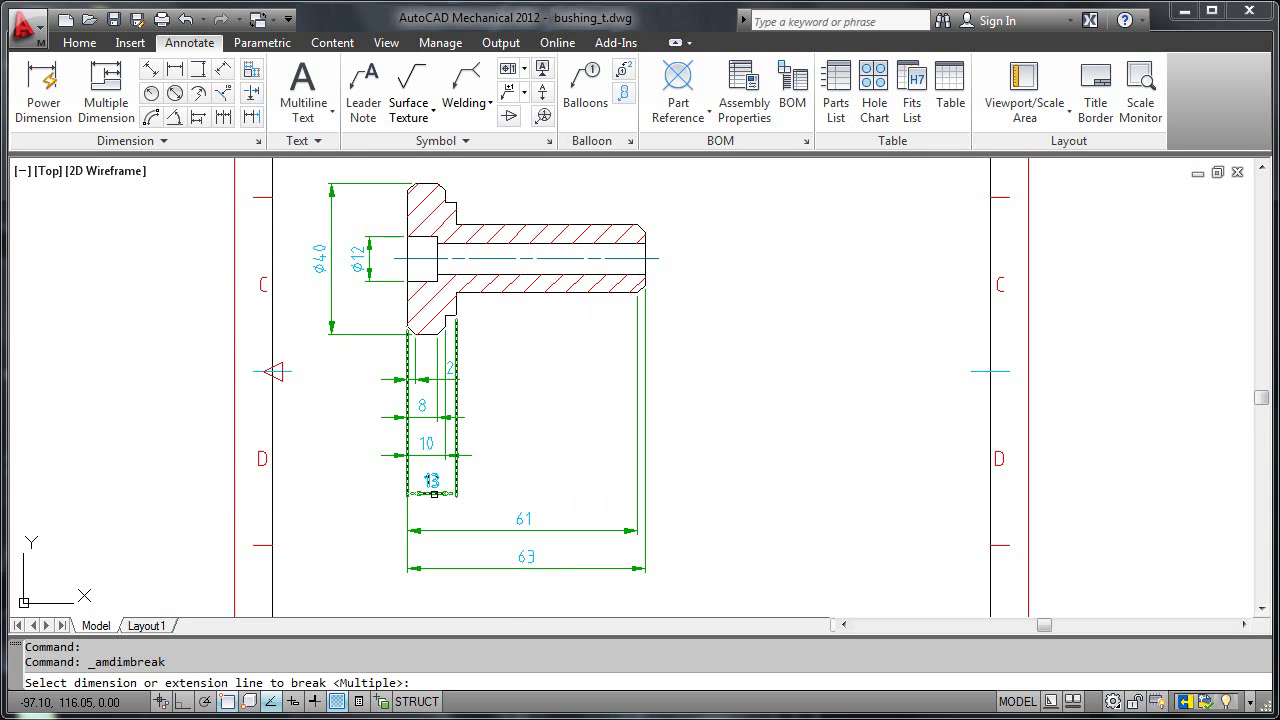
left_click(434, 494)
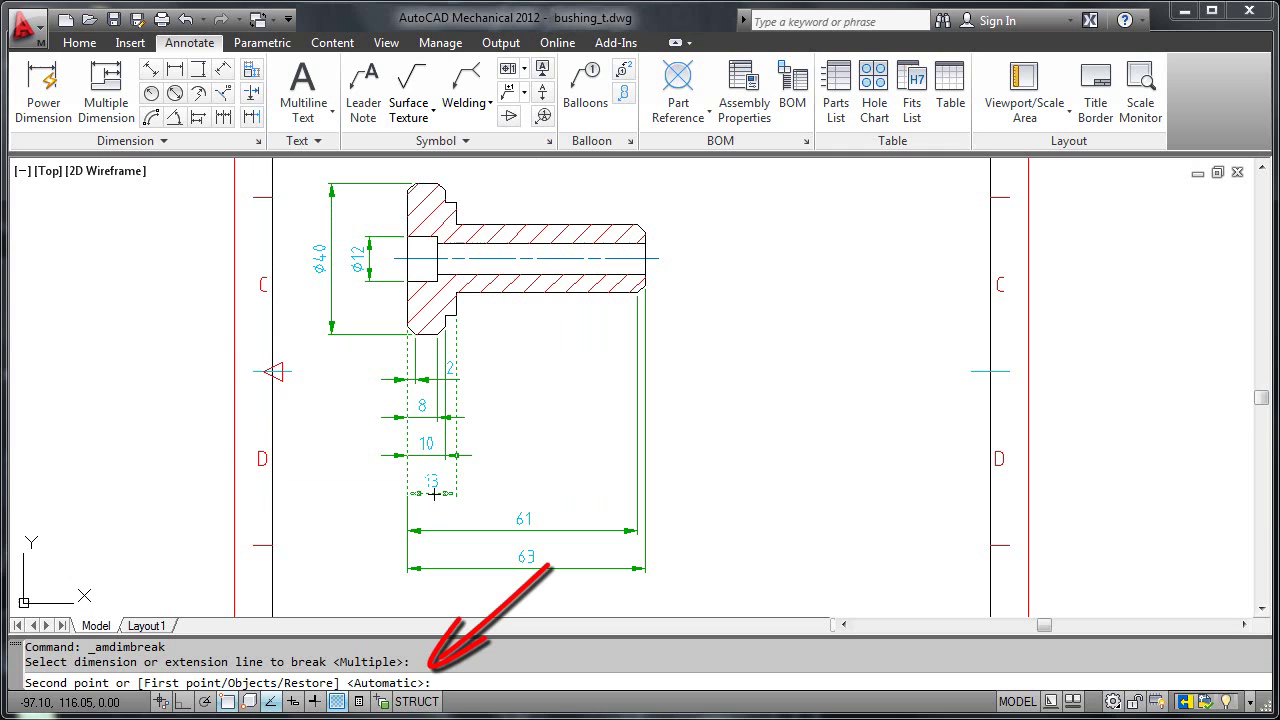
key("Return")
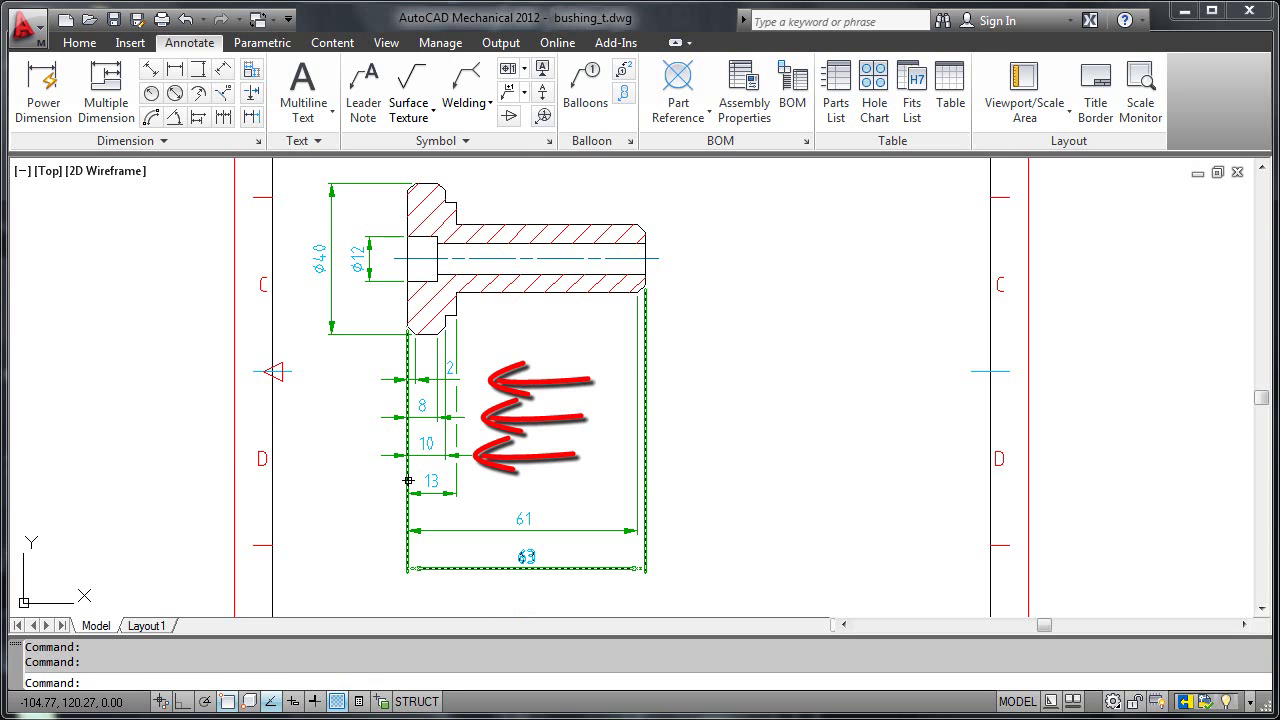
Power-erase the 2, 8 and 61 baseline dimensions below the bushing
left_click(80, 44)
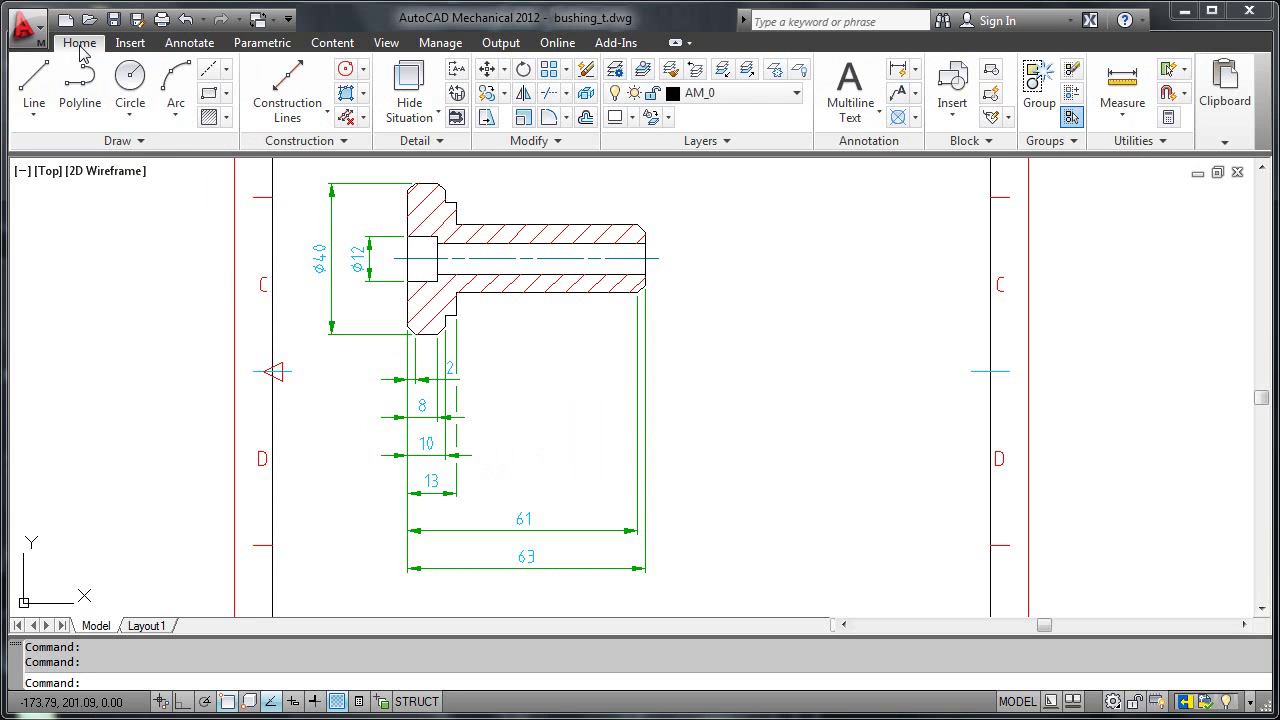
left_click(585, 72)
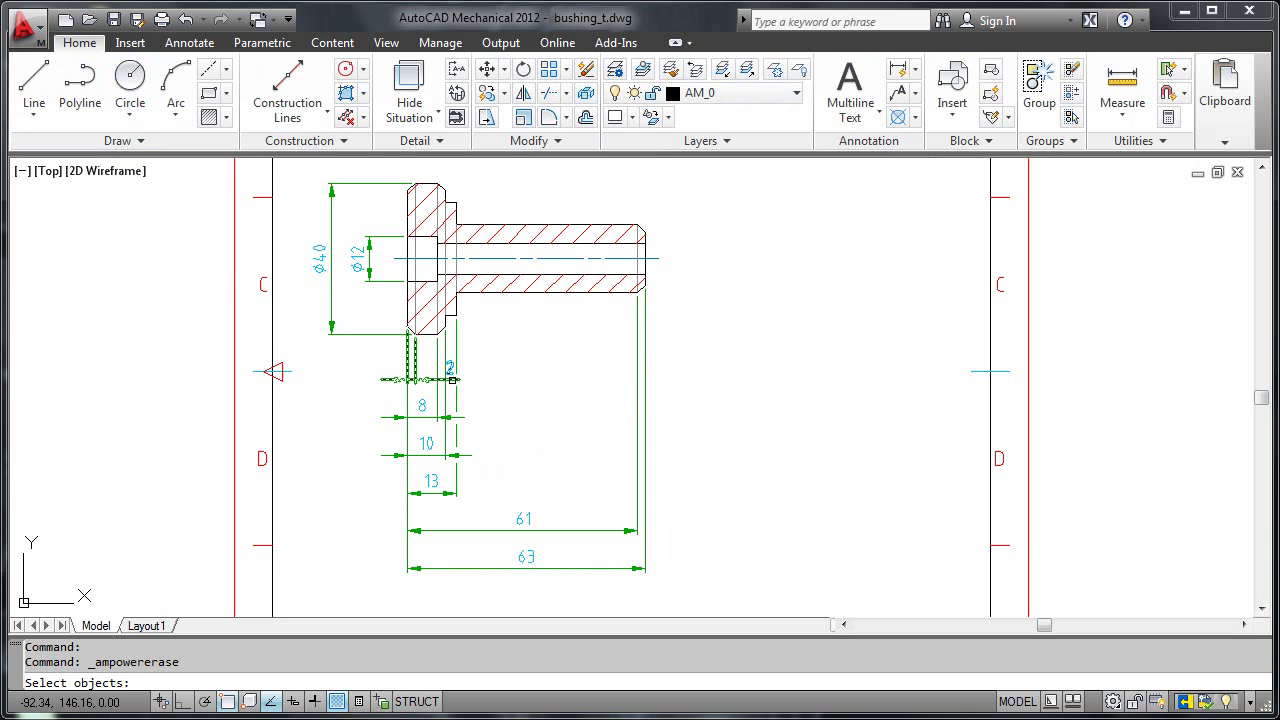
left_click(452, 380)
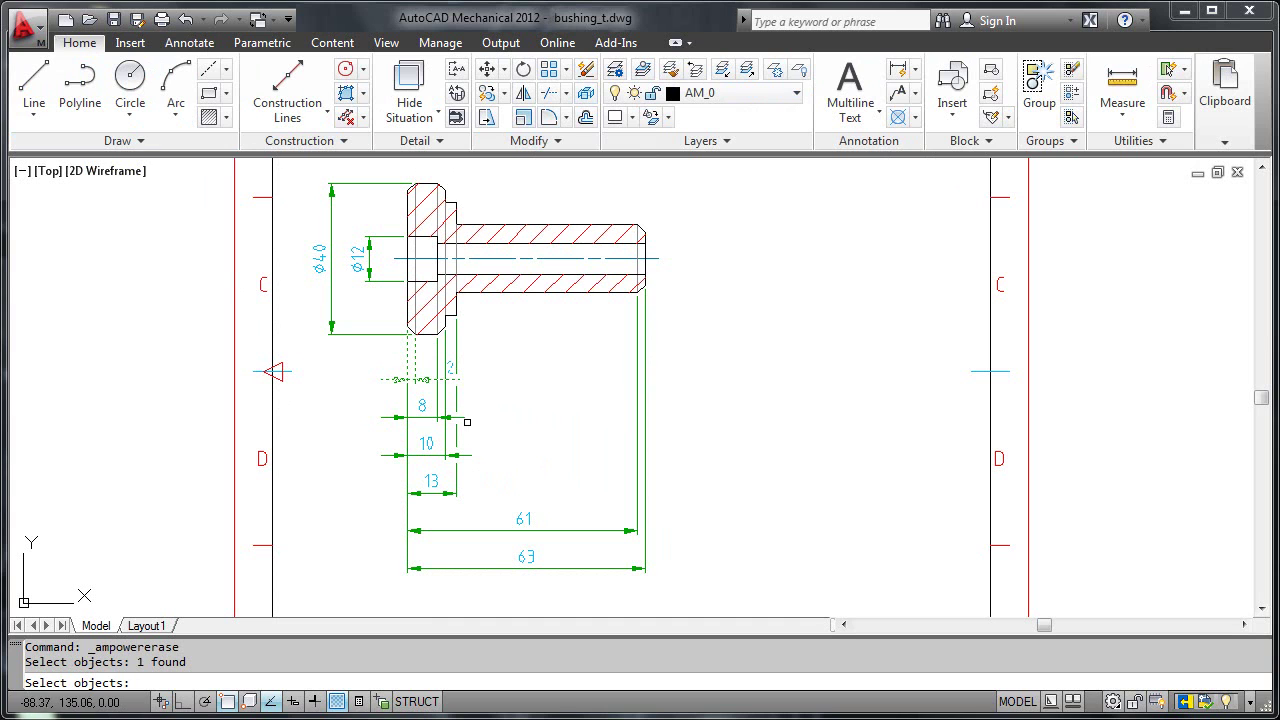
left_click(458, 417)
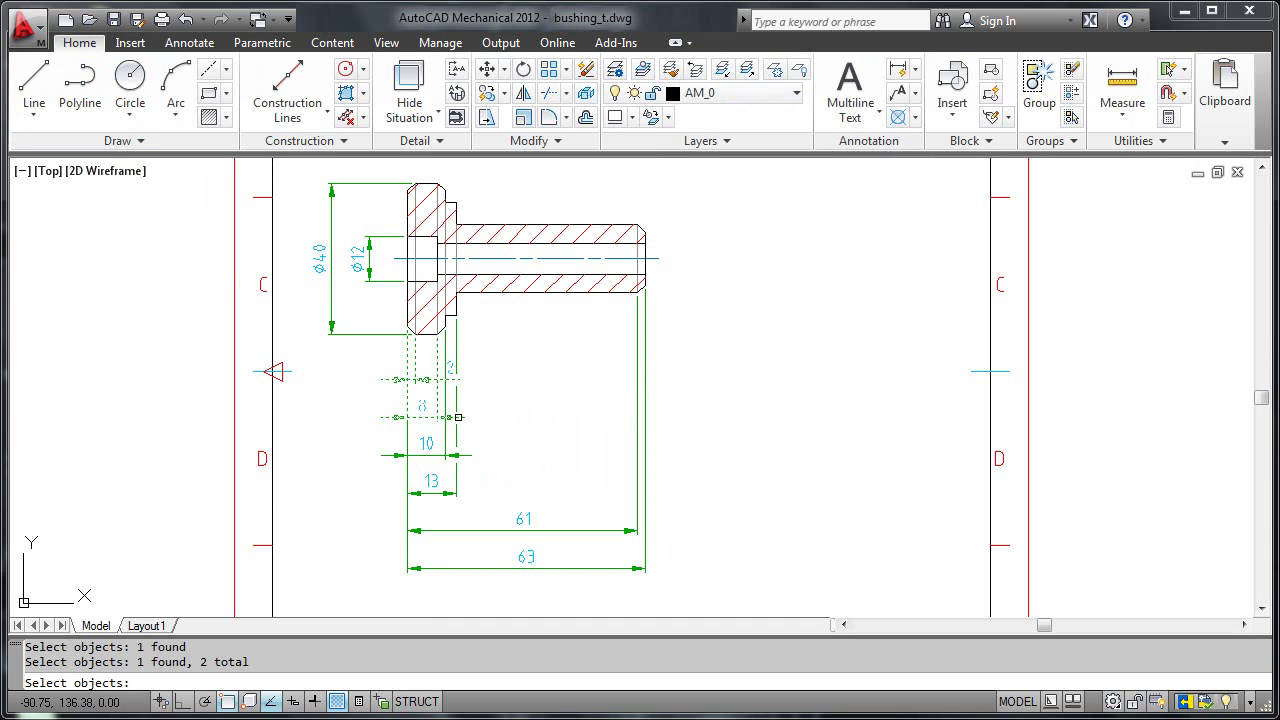
left_click(544, 529)
key("Return")
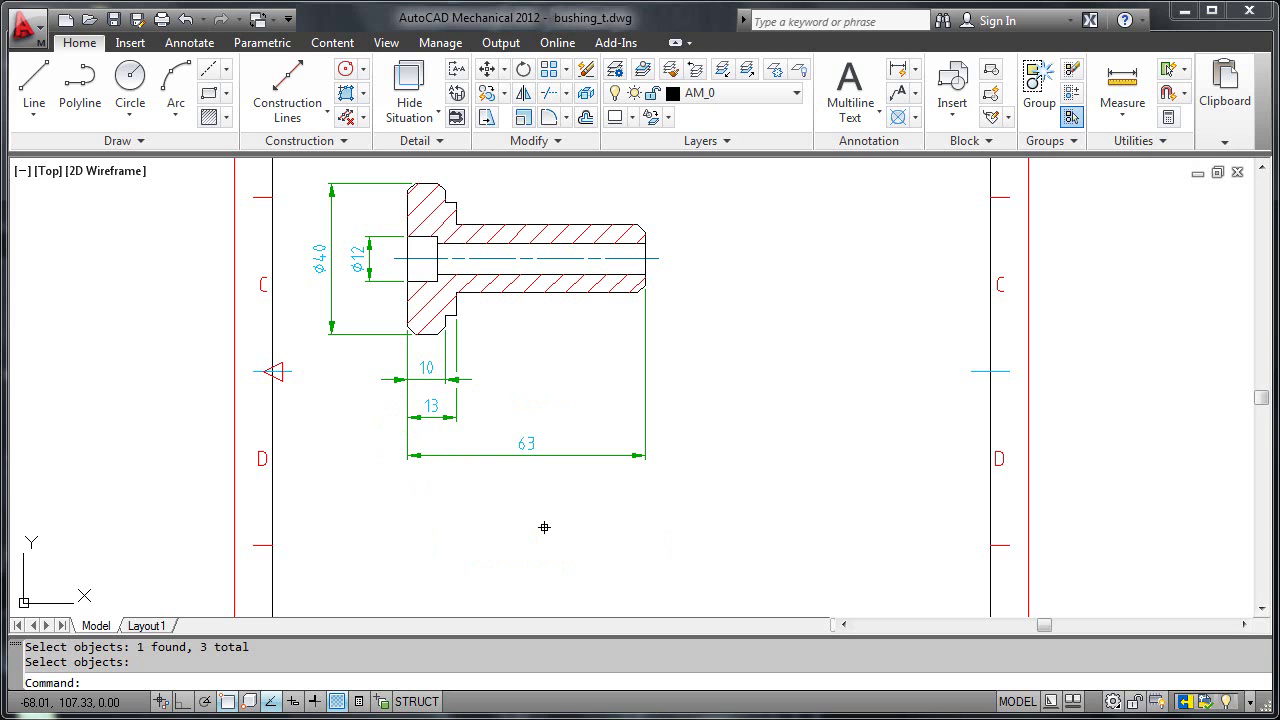
Add a chain power dimension continuing from the 13 dimension to the lower corner at the shaft's free end
left_click(190, 43)
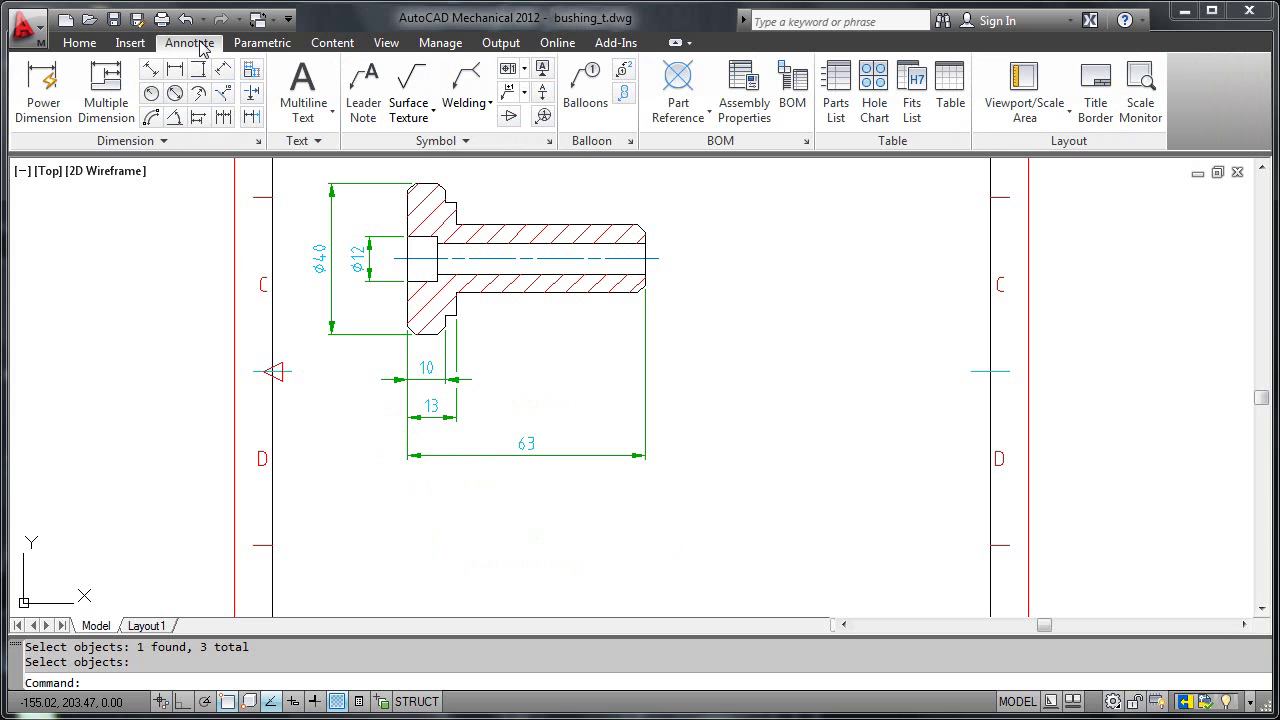
left_click(62, 88)
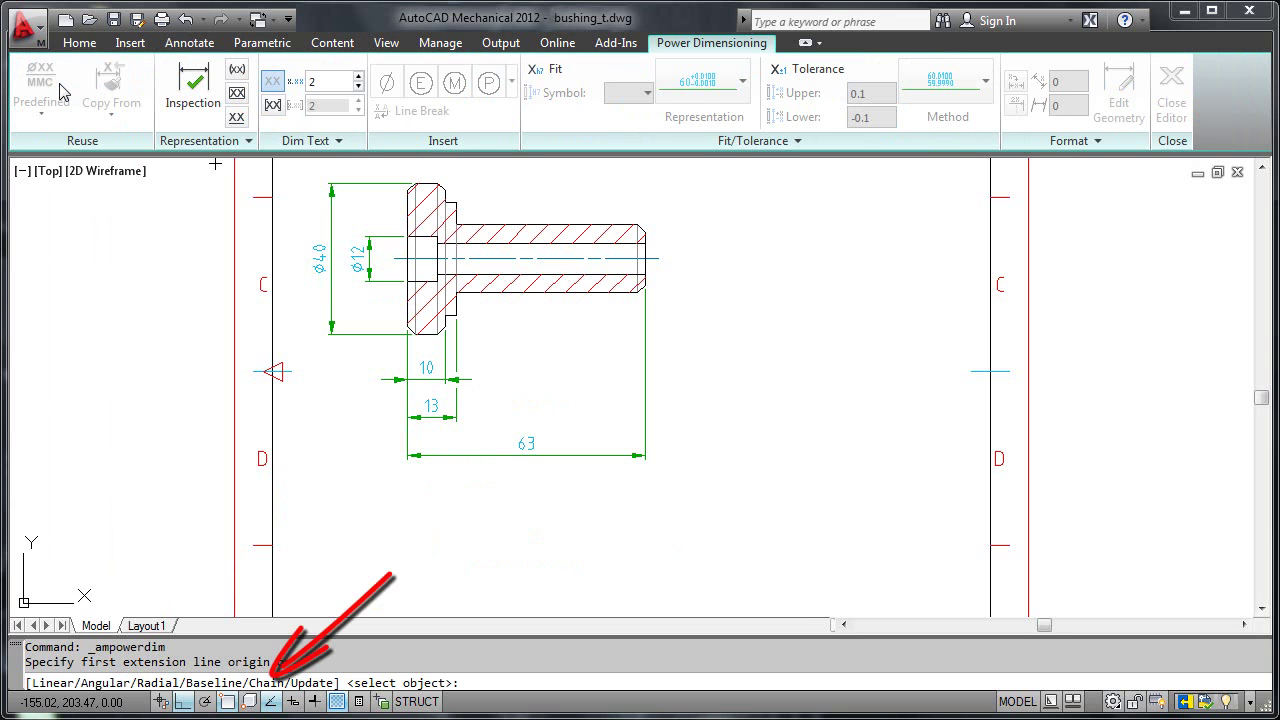
type("c")
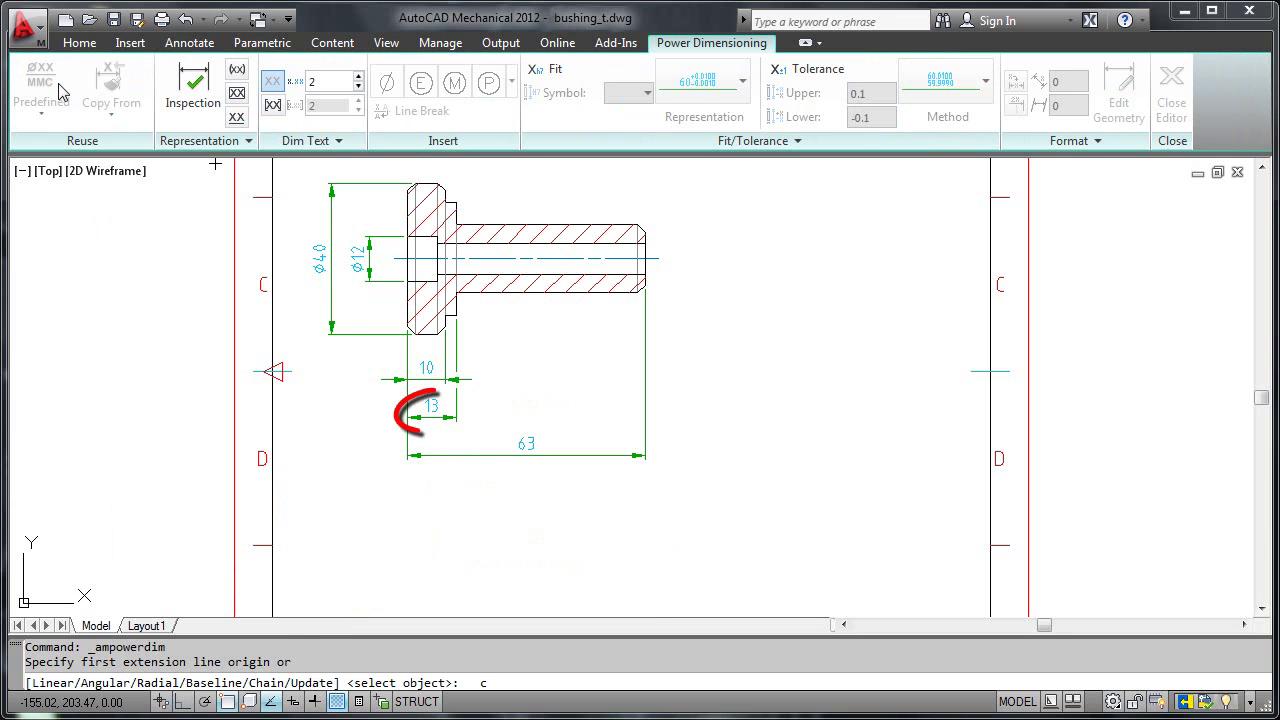
key("Return")
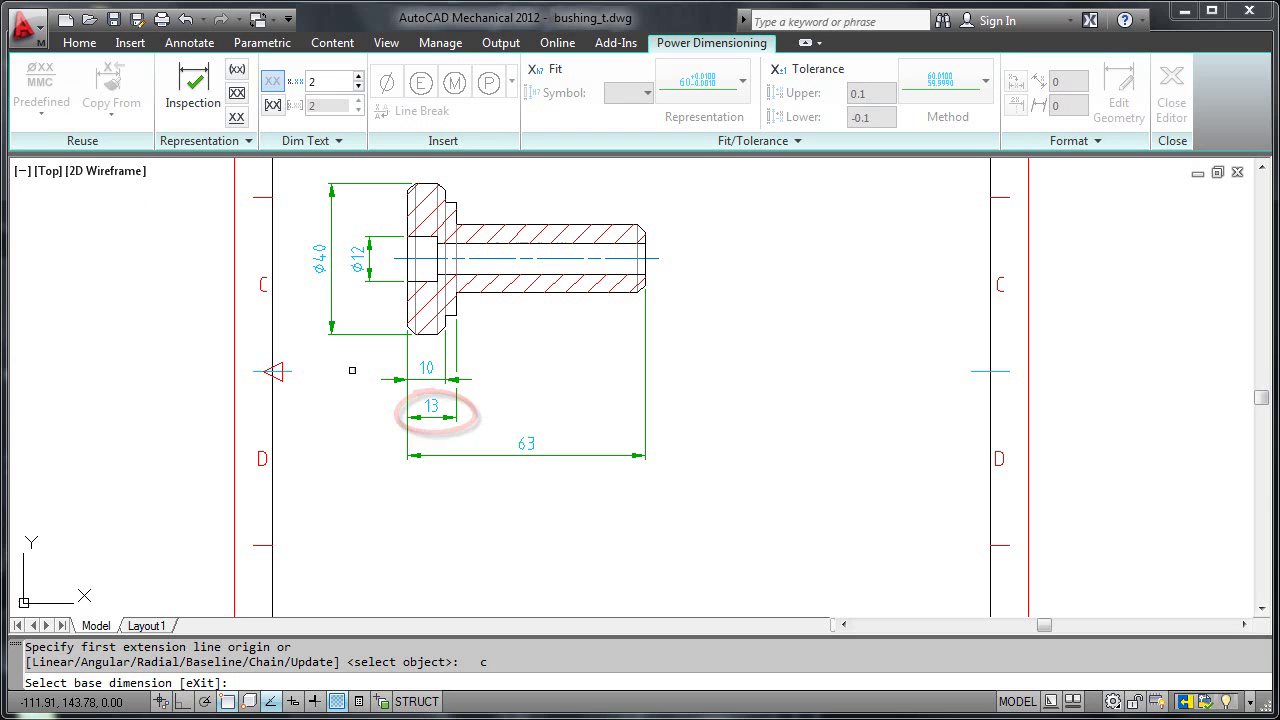
left_click(444, 417)
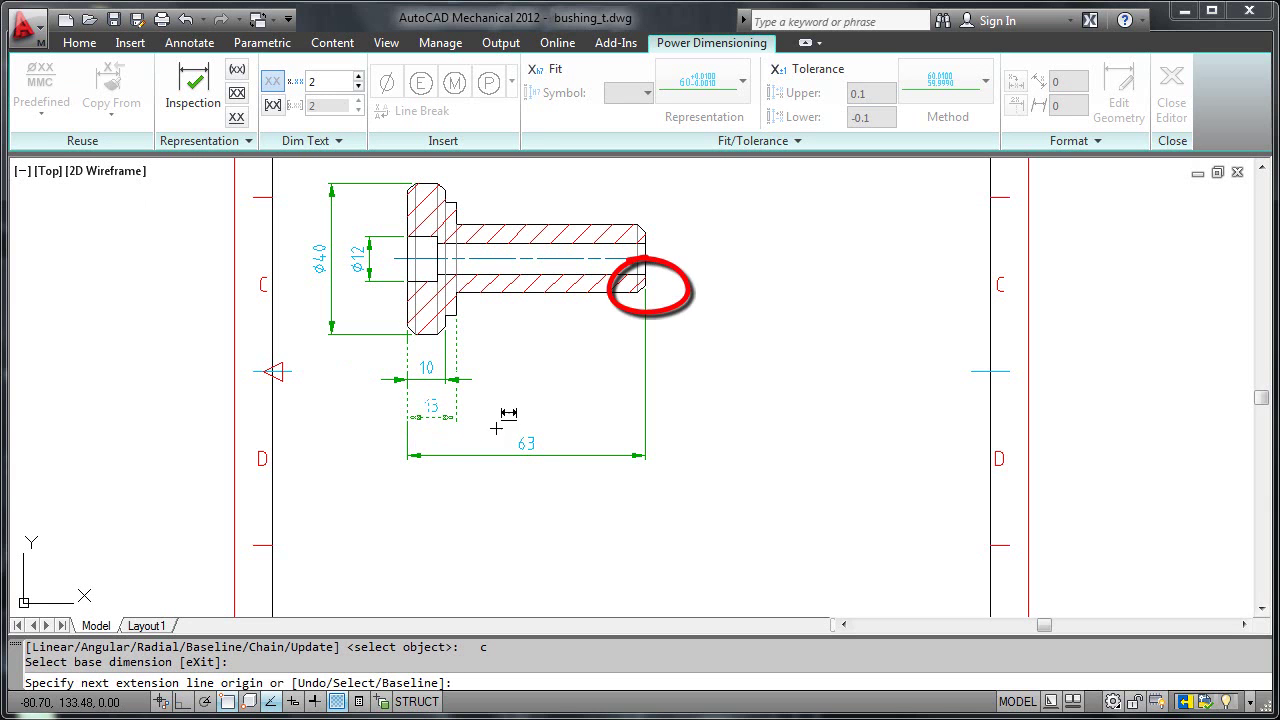
left_click(645, 292)
key("Return")
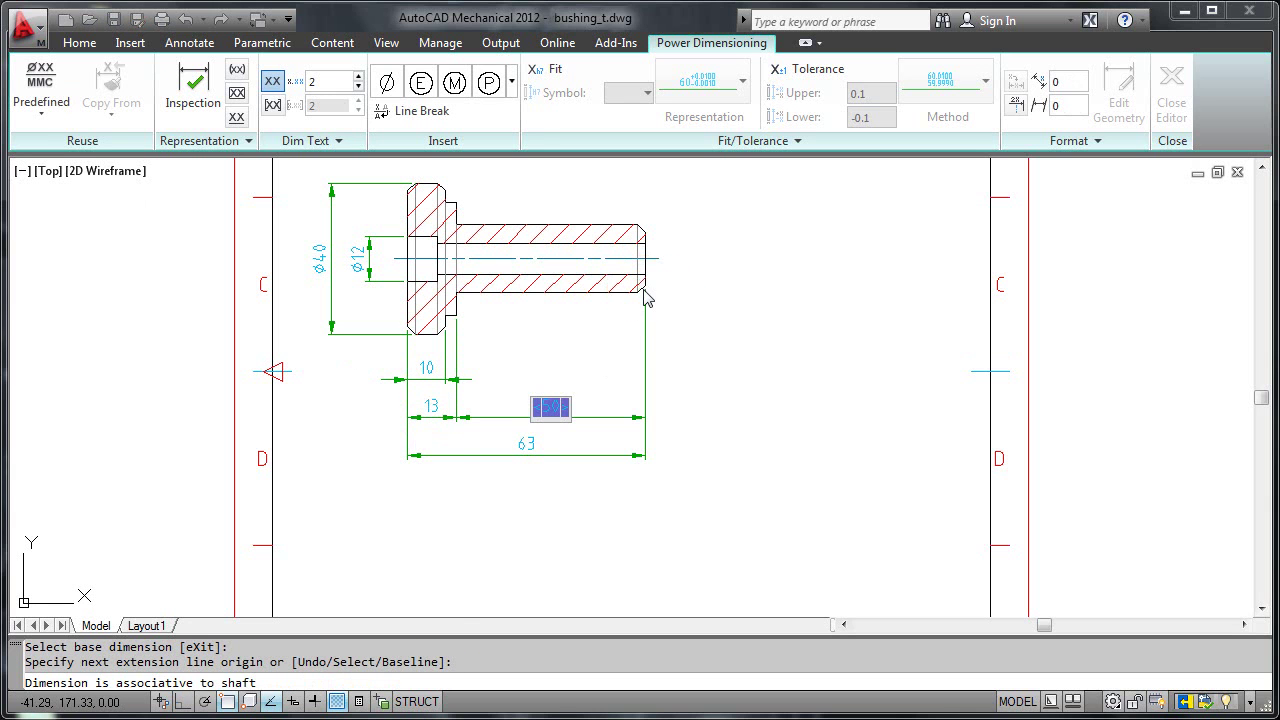
Enclose the shaft-length chain dimension's text in parentheses and finish dimensioning
left_click(238, 70)
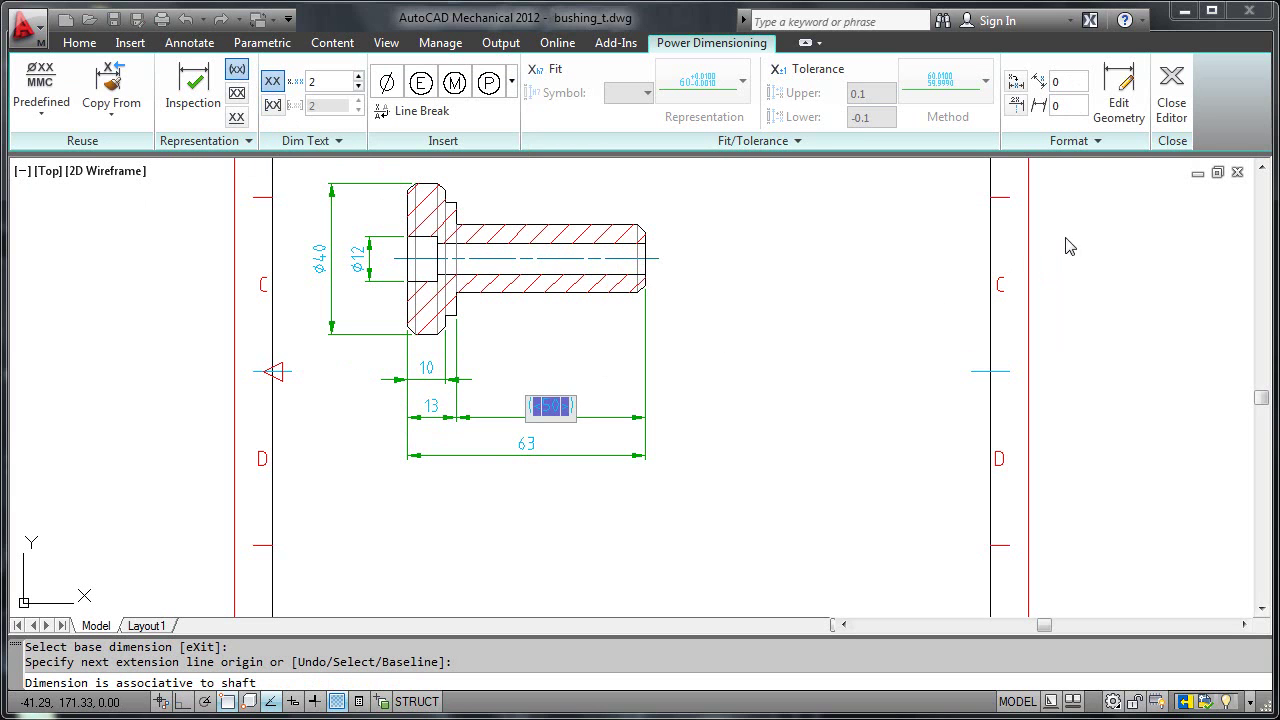
left_click(1164, 122)
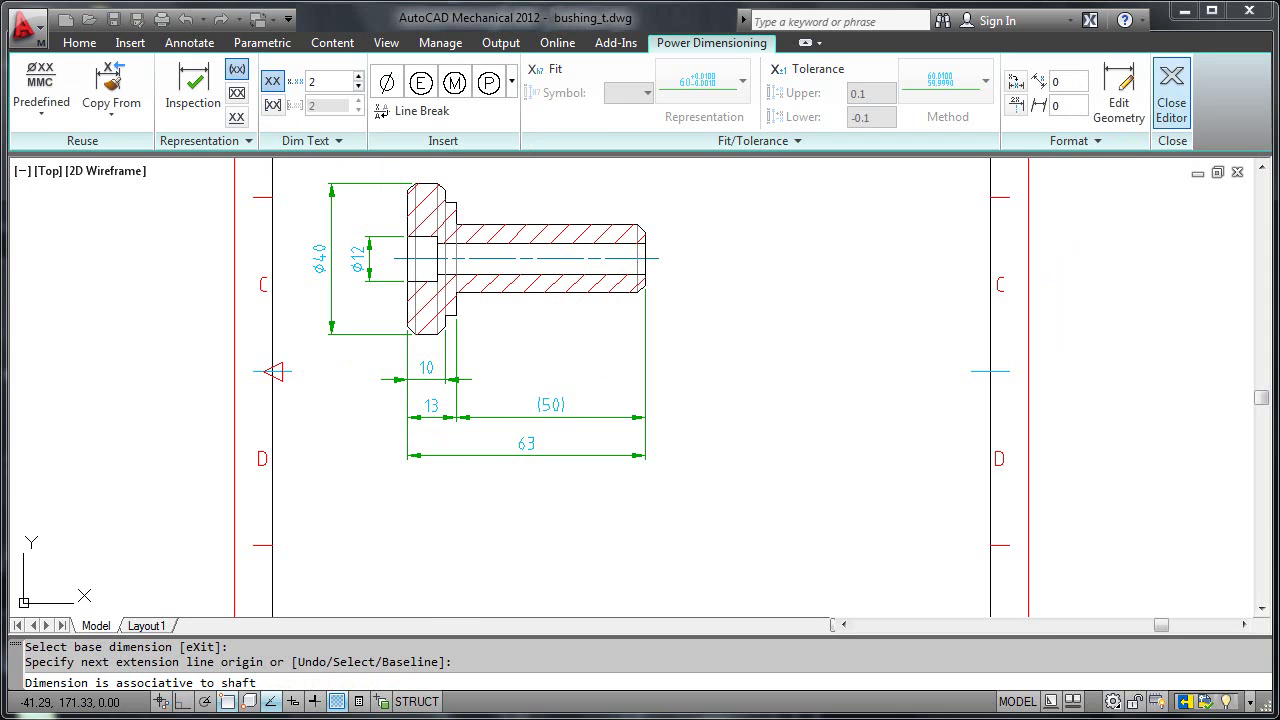
key("Escape")
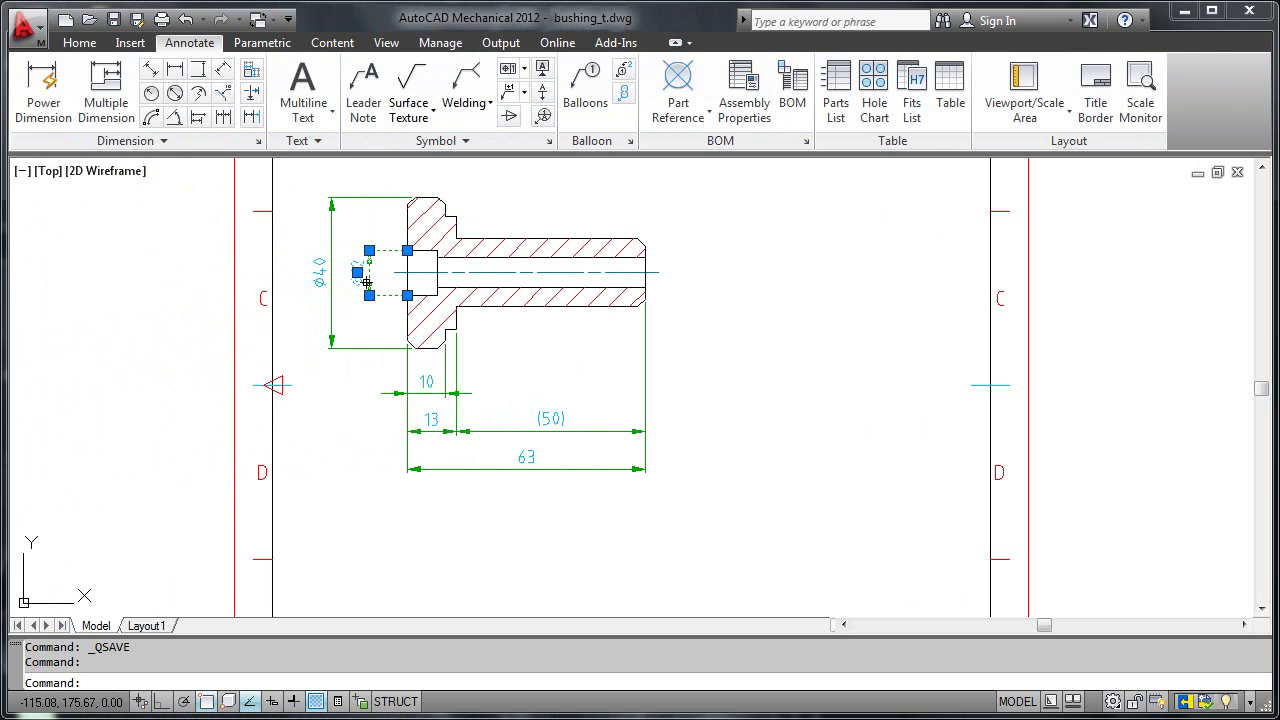
Add an H7 hole fit to the 12 mm counterbore diameter dimension and finish editing it
double_click(366, 283)
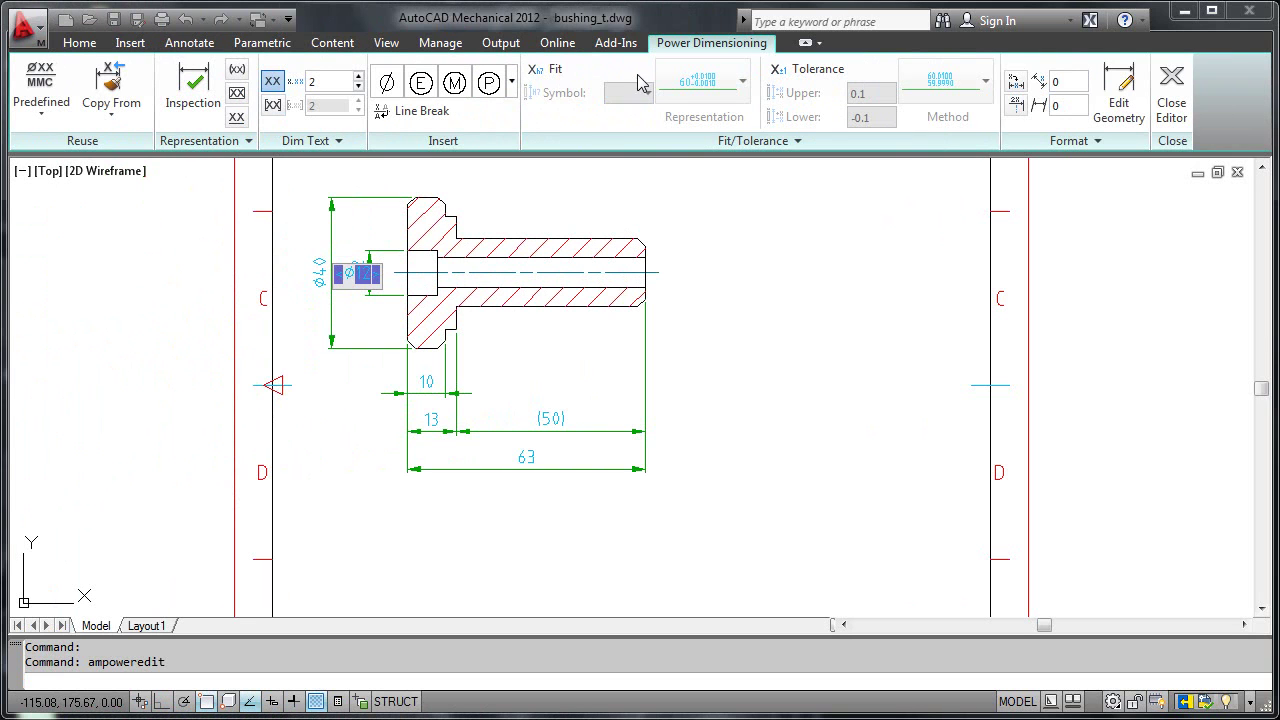
left_click(537, 75)
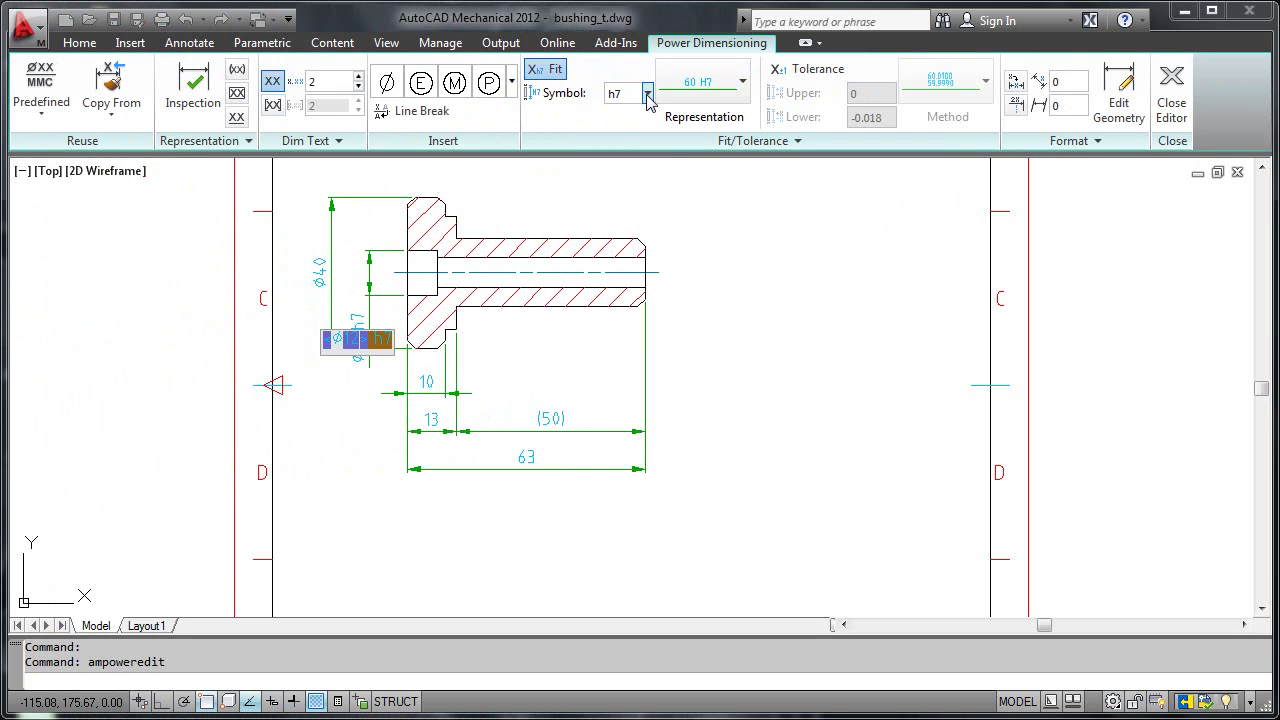
left_click(647, 93)
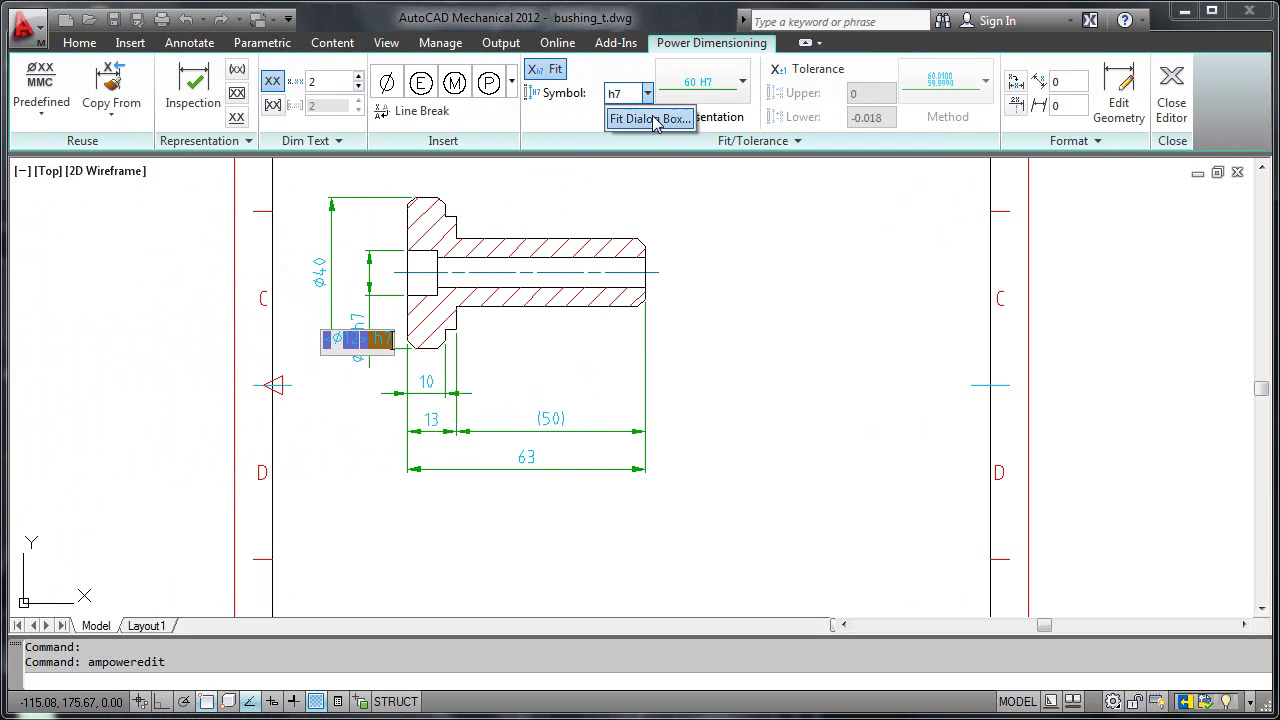
left_click(652, 119)
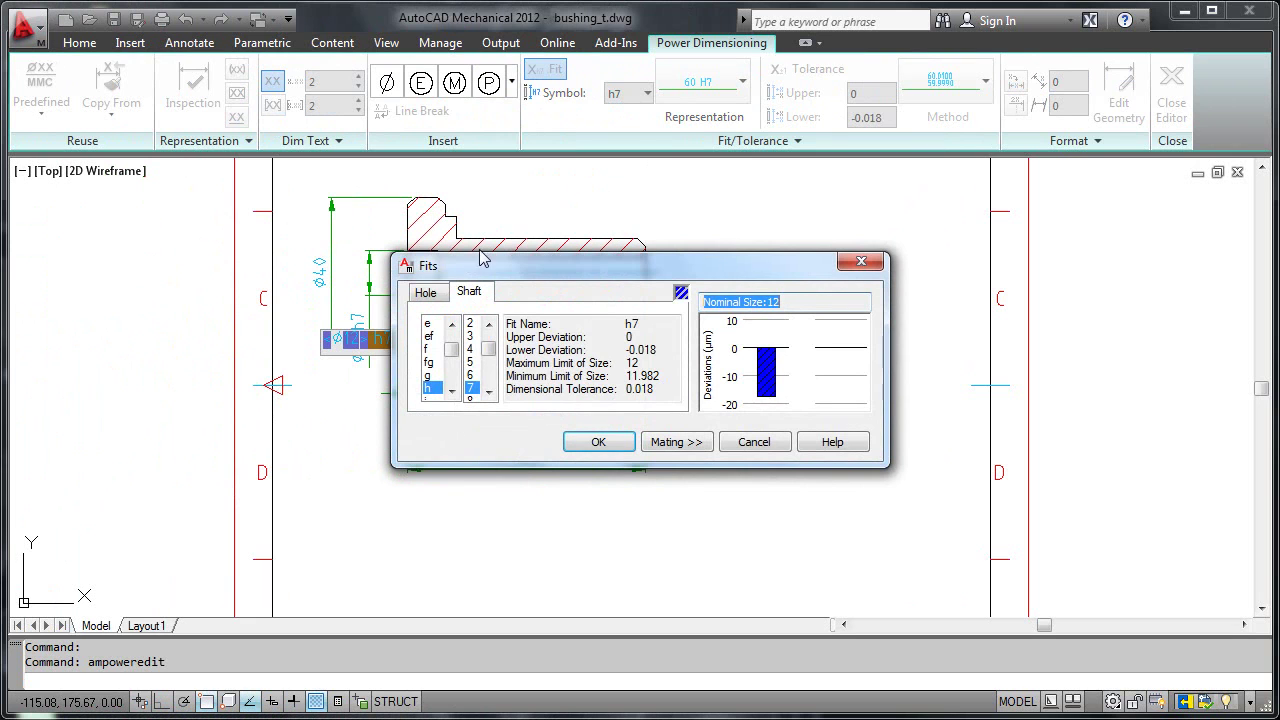
left_click(429, 292)
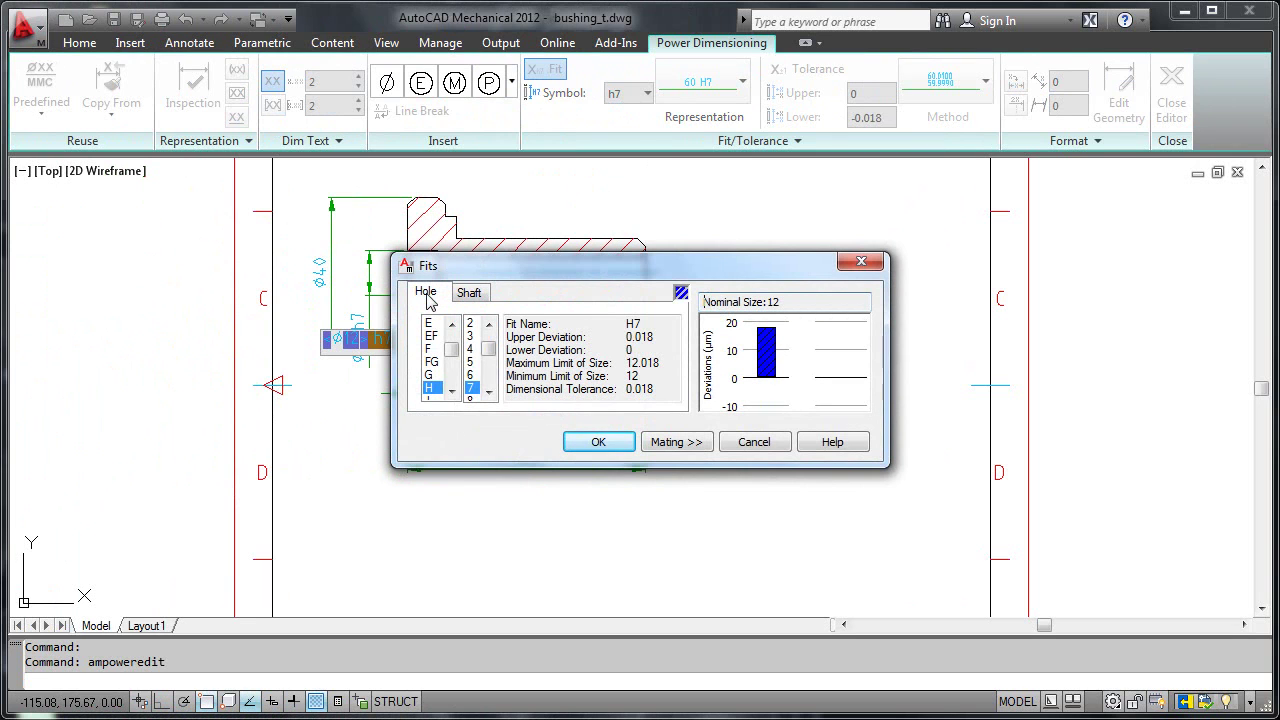
left_click(597, 443)
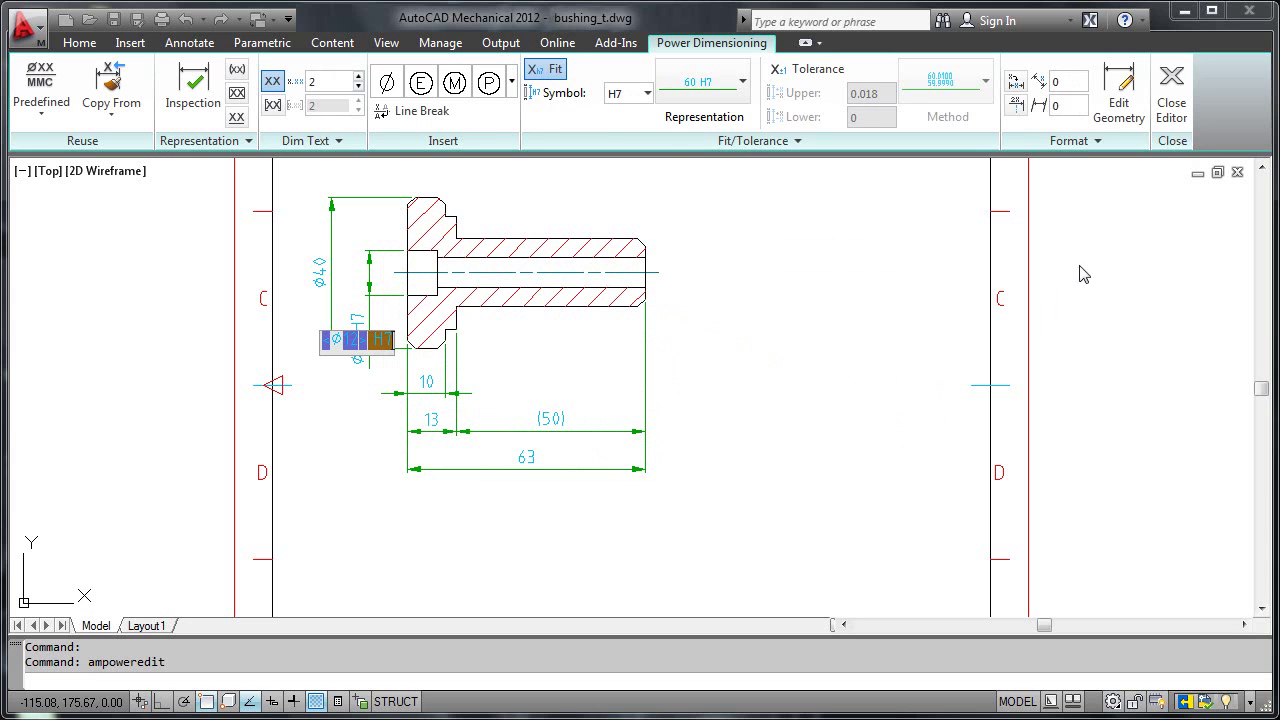
left_click(1169, 116)
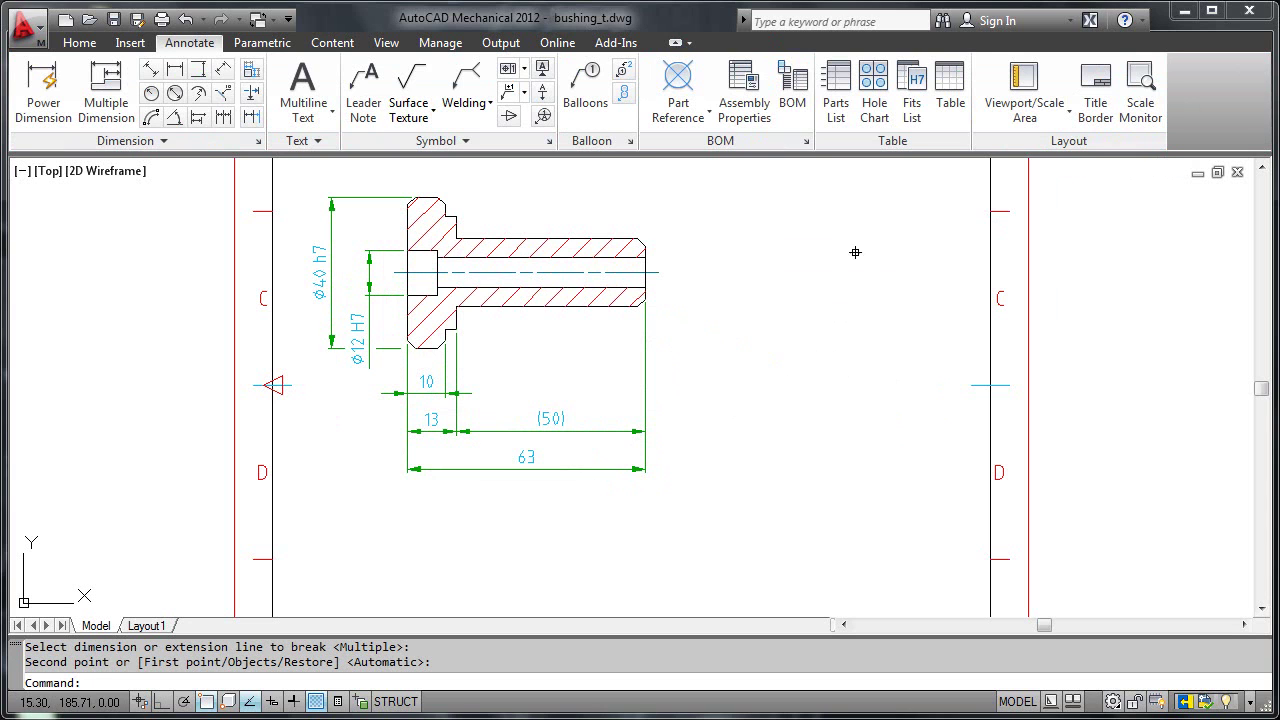
Insert a new fits list on top of the title block, aligned with its upper corner at the drawing border
left_click(915, 98)
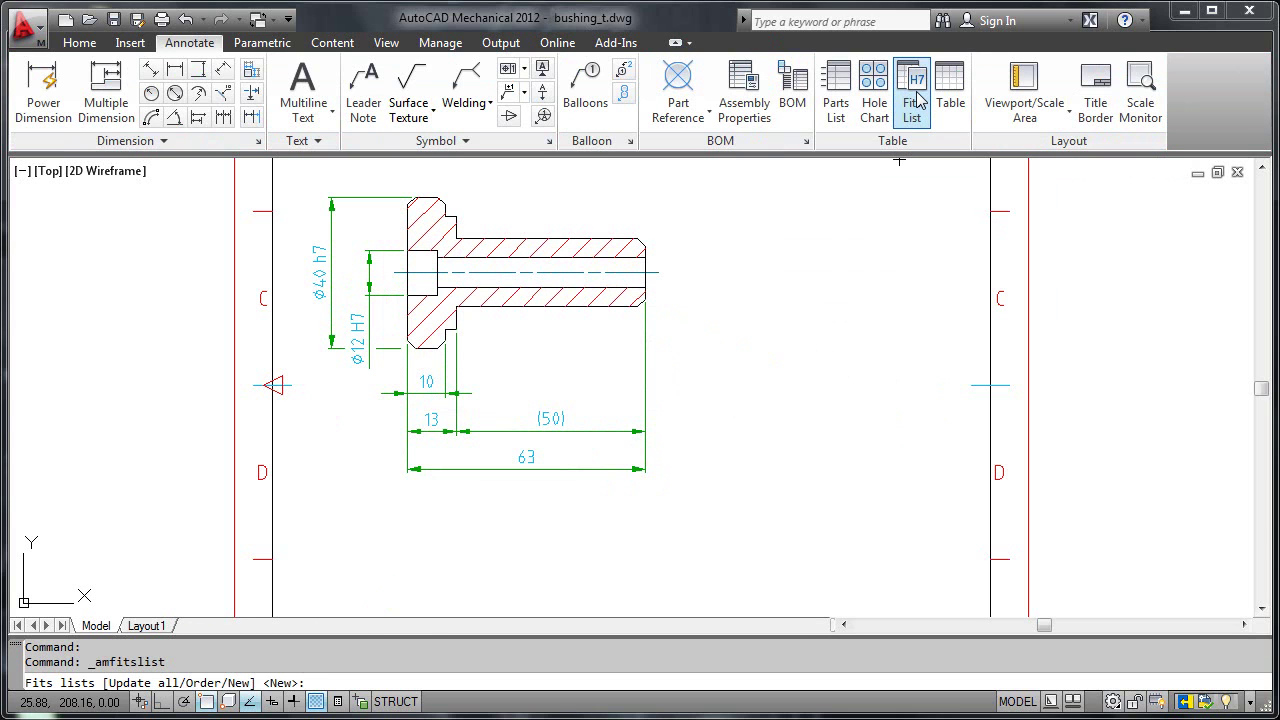
key("Return")
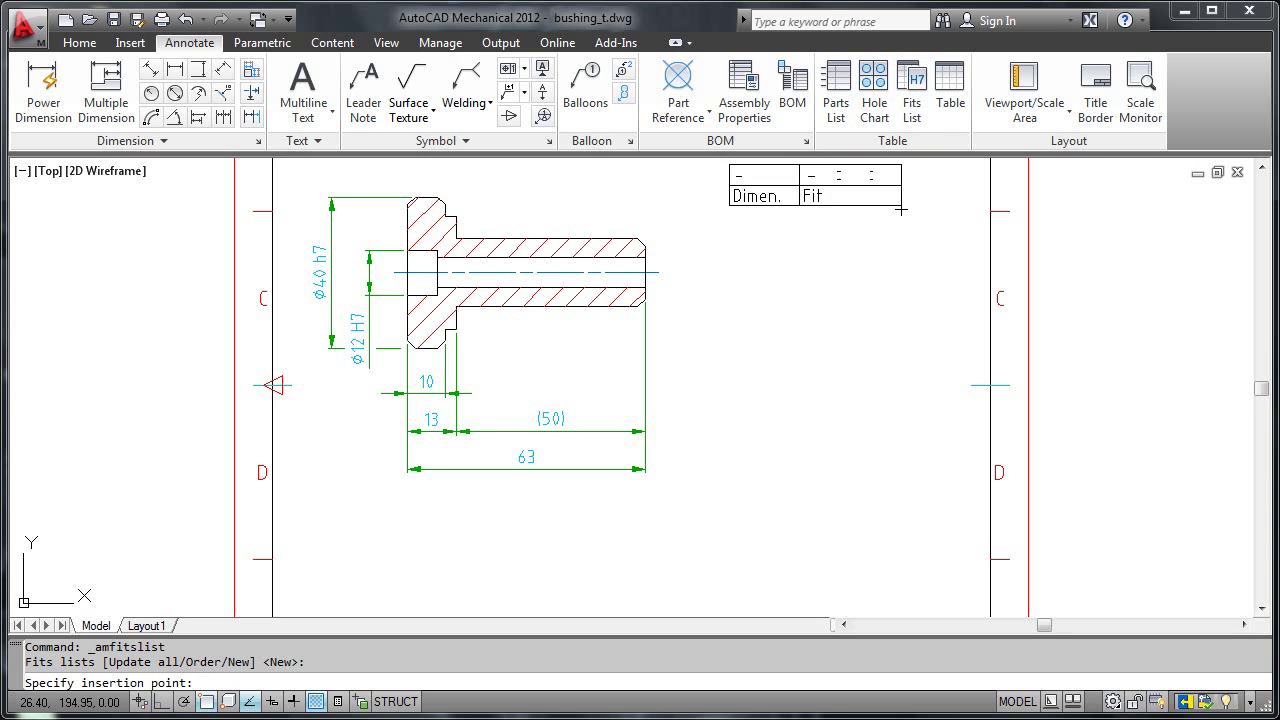
middle_click_drag(902, 401, 836, 174)
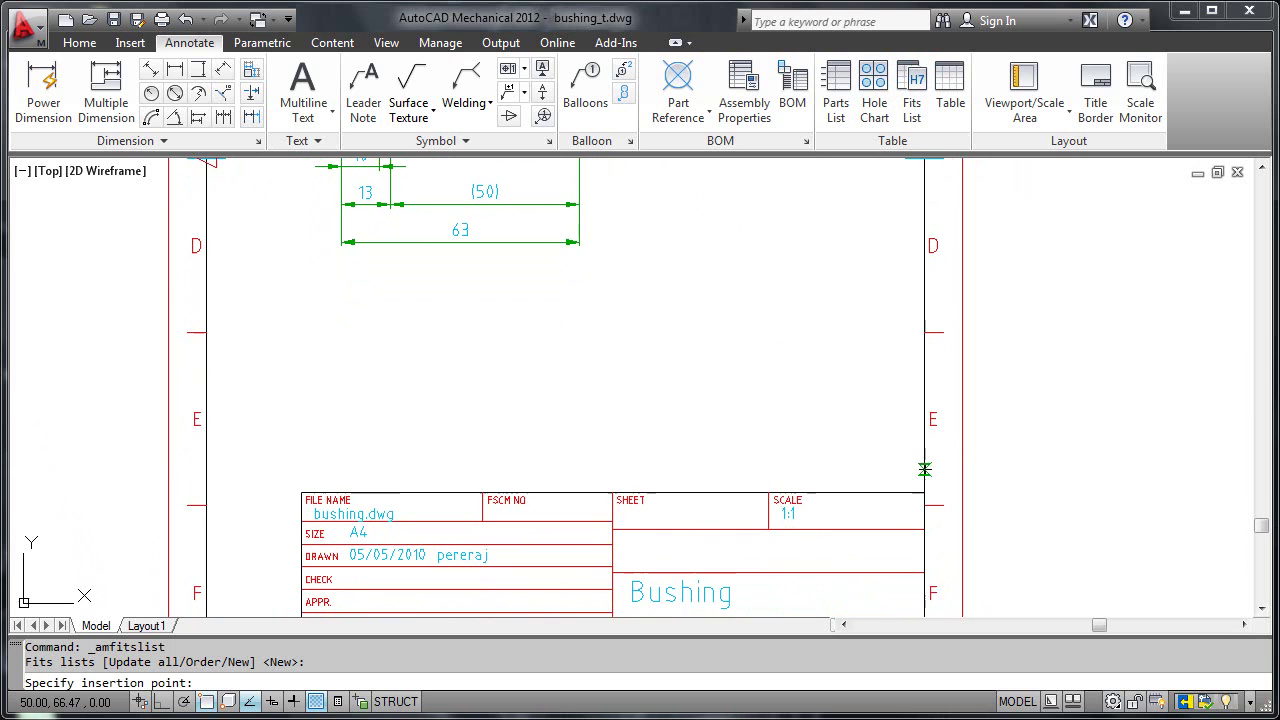
left_click(924, 493)
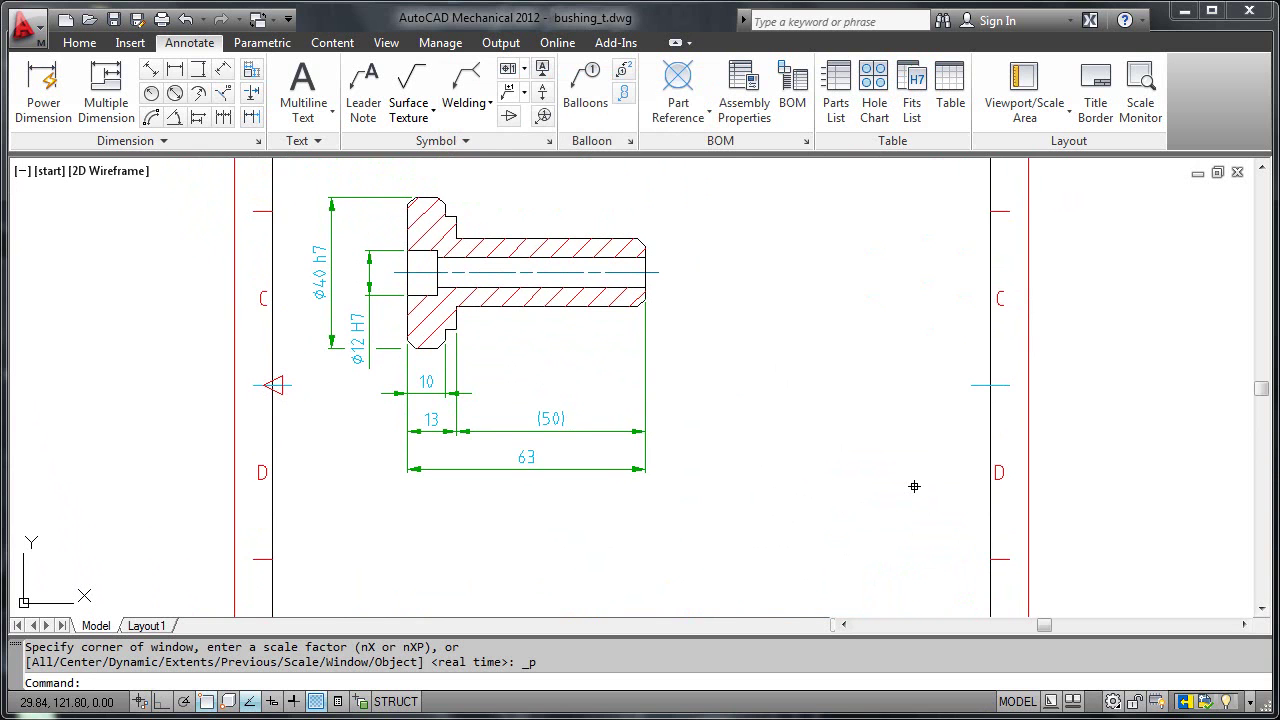
Add Shaft (Front View) multiple dimensions for the shaft and shoulder diameters, using the bushing's centerline and placing them just beyond the shaft's free end
left_click(110, 85)
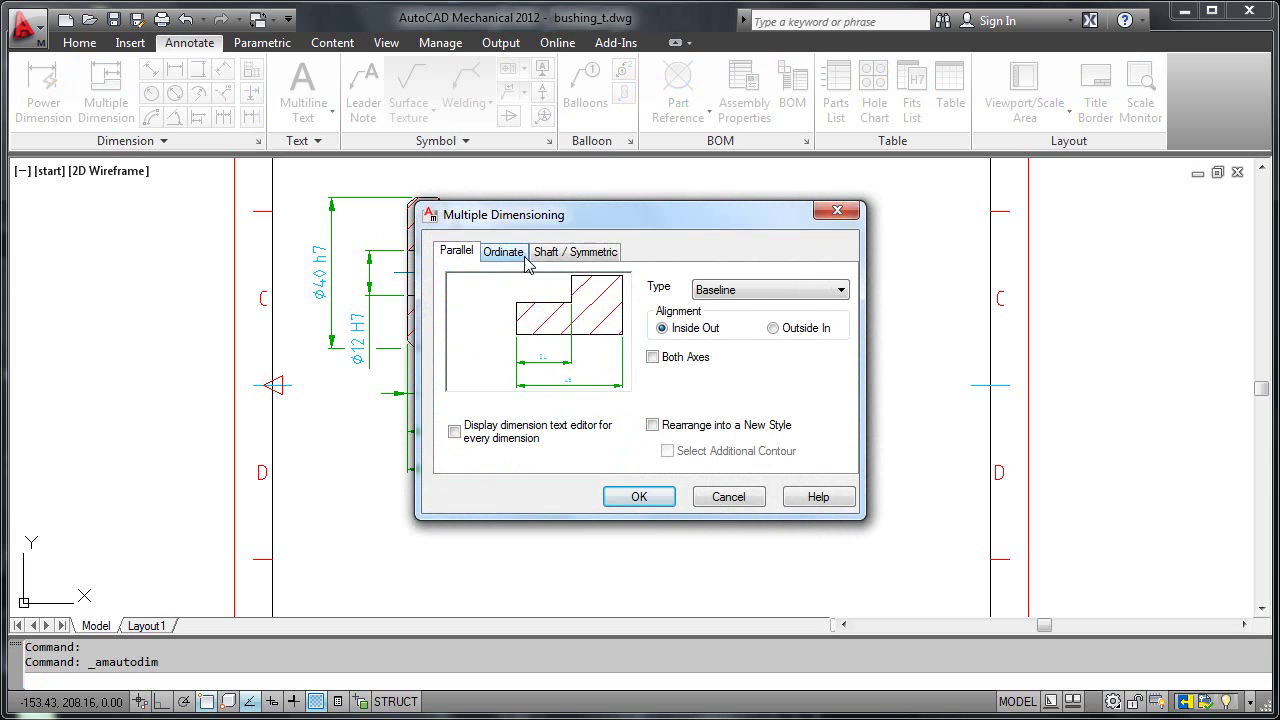
left_click(557, 254)
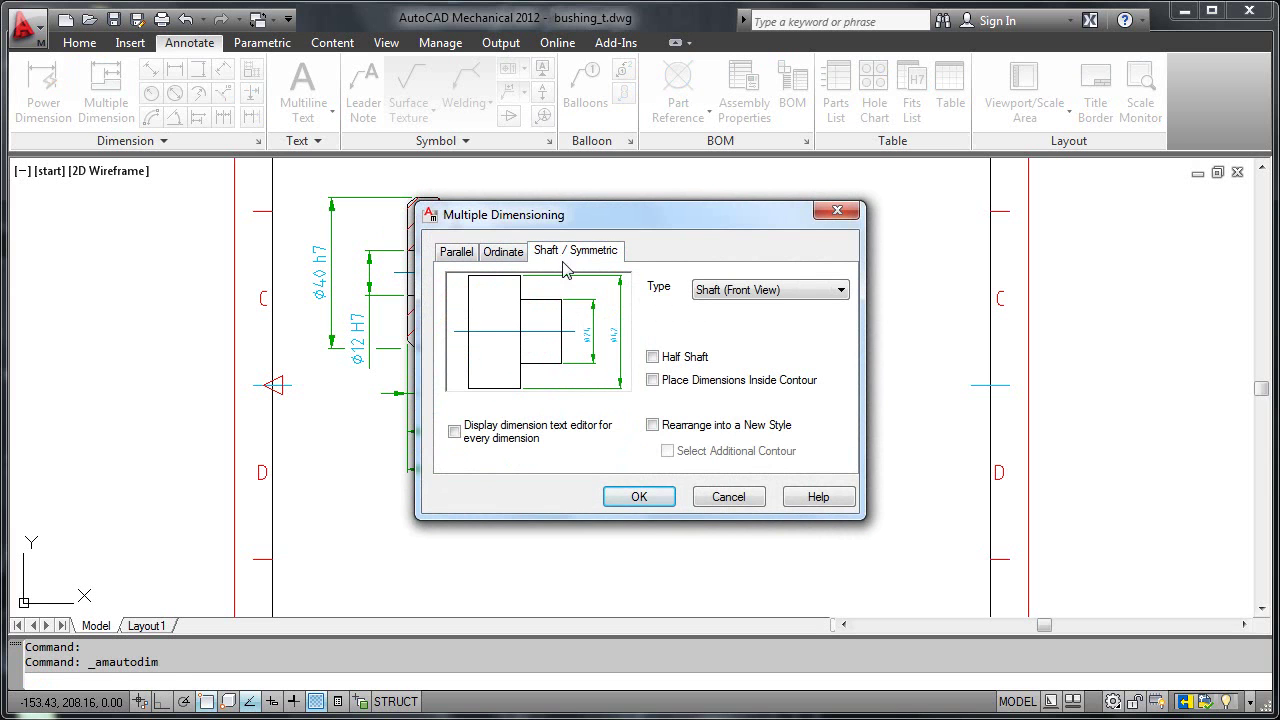
left_click(639, 497)
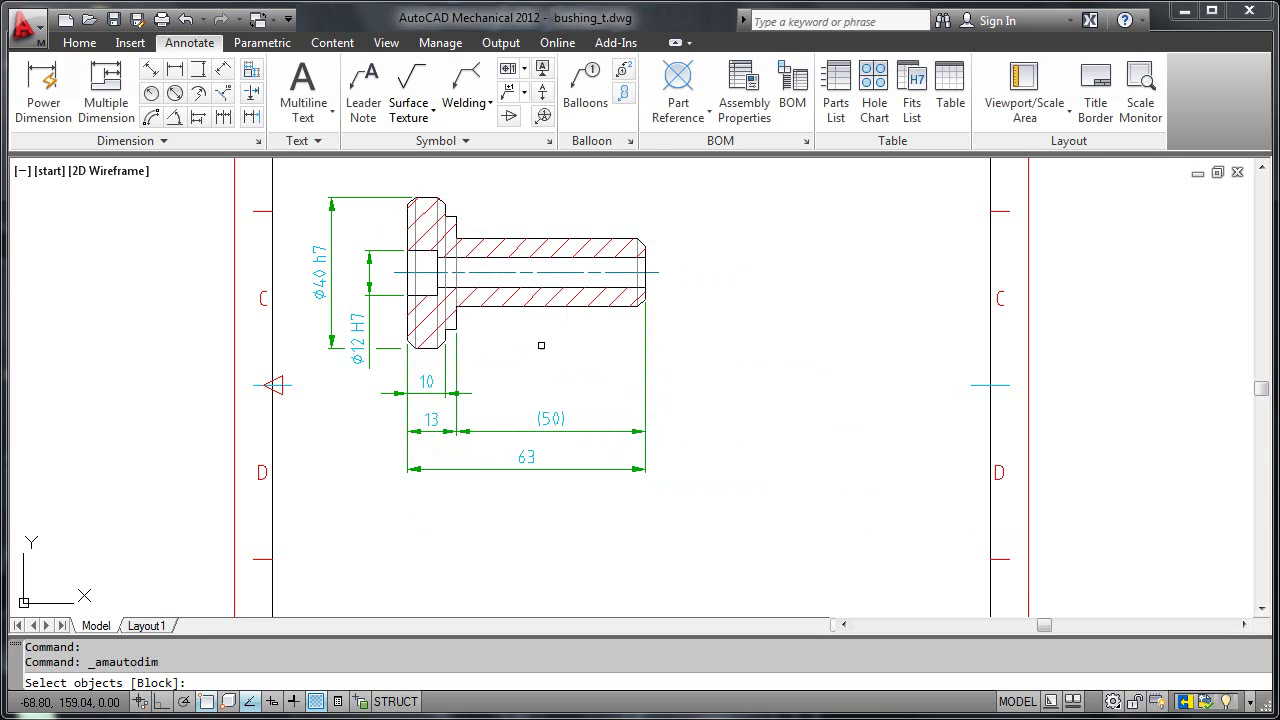
left_click(452, 200)
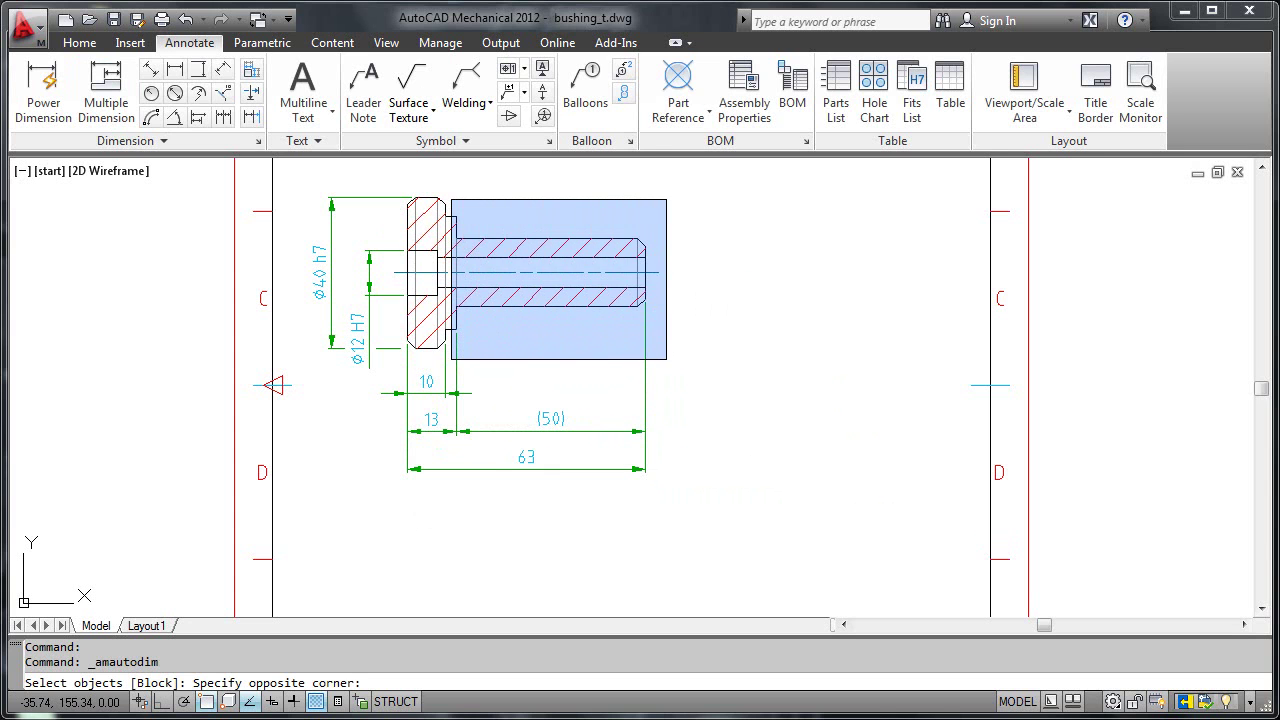
left_click(670, 361)
key("Return")
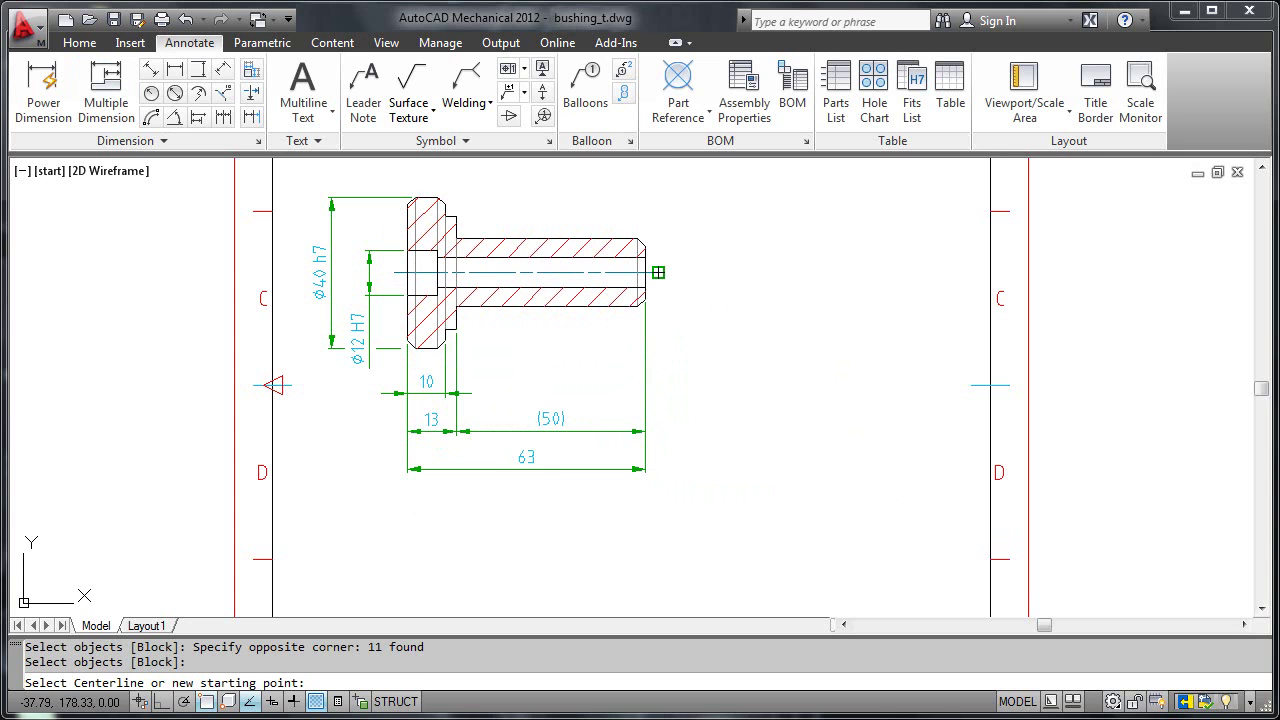
left_click(658, 272)
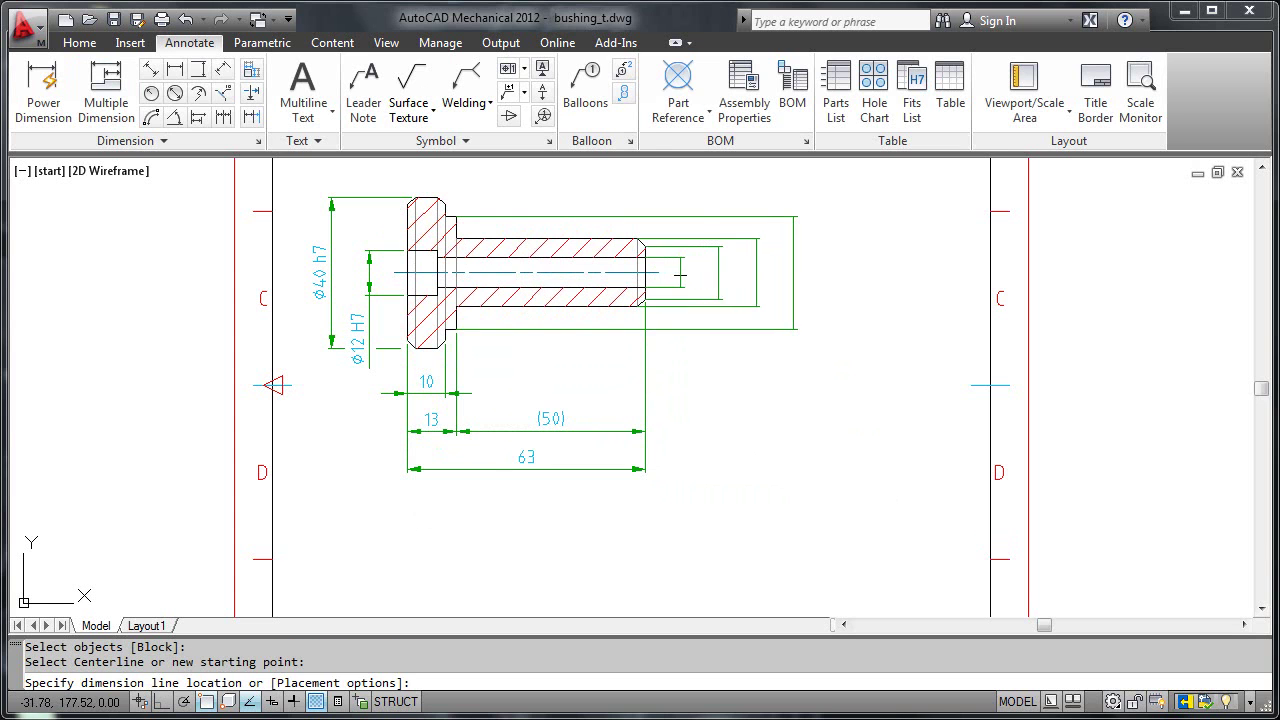
left_click(690, 276)
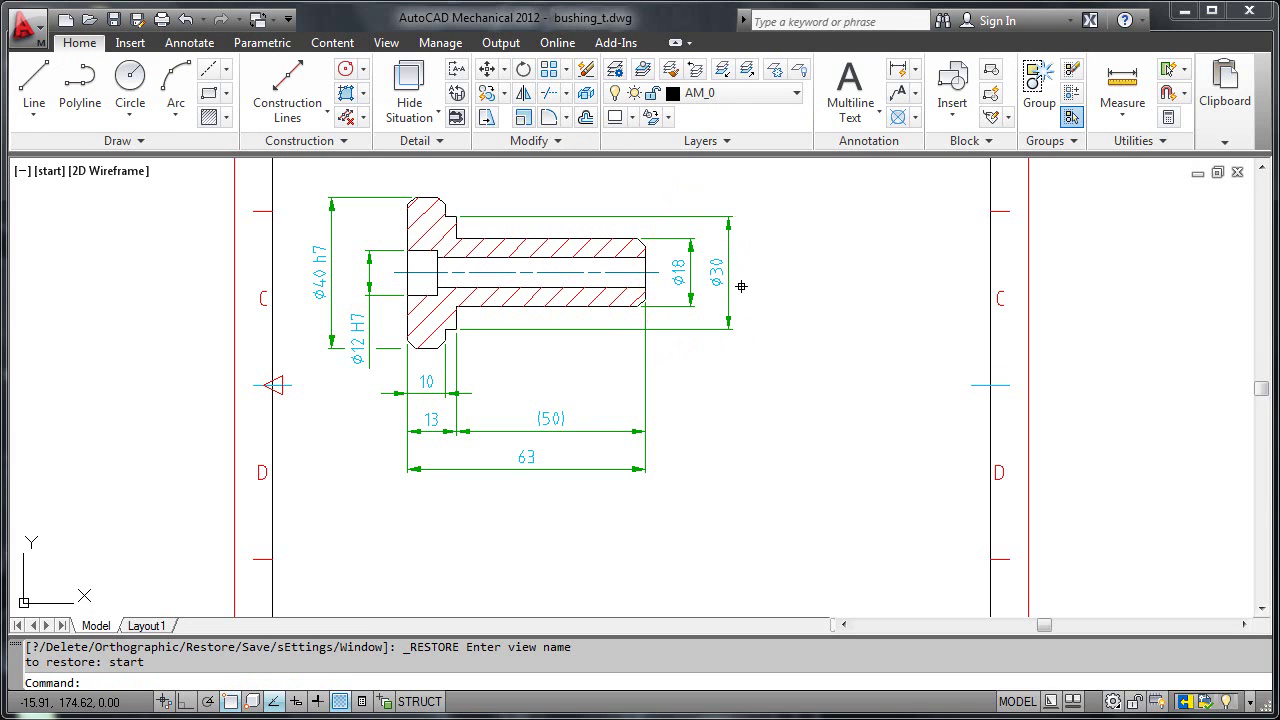
Multi-edit the Ø18 and Ø30 diameter dimensions together to add an h7 fit to both
left_click(181, 45)
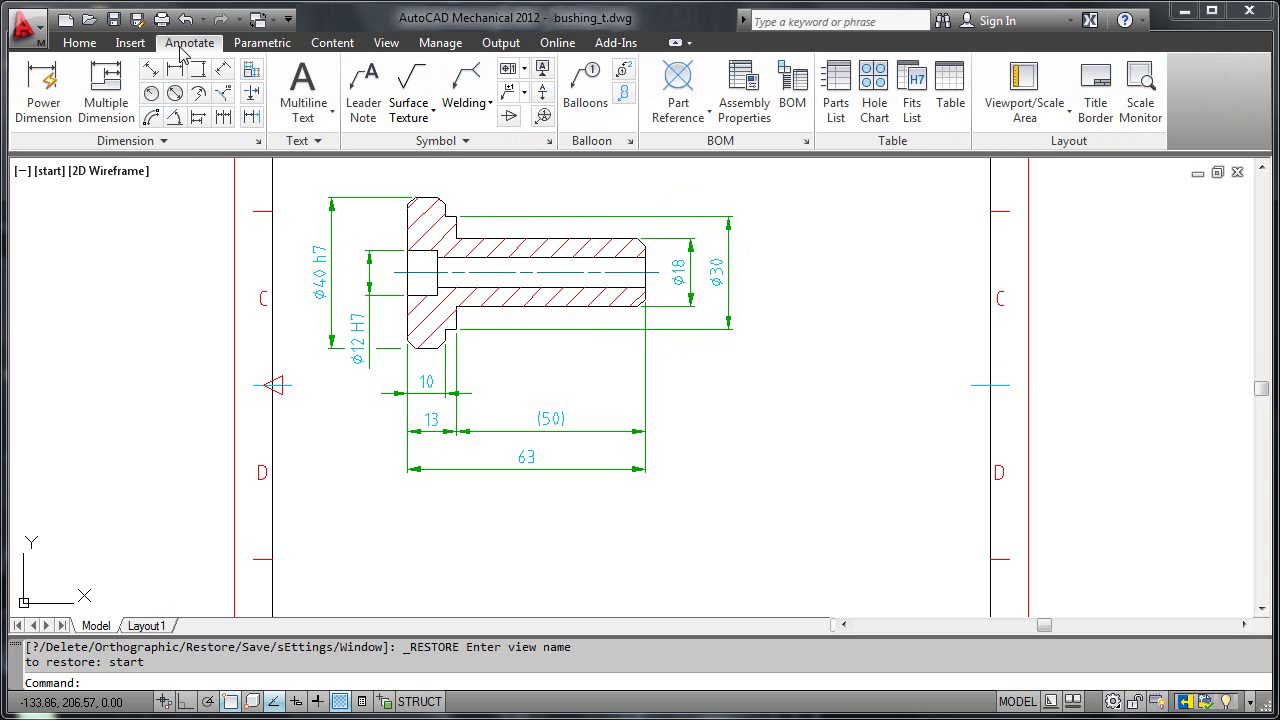
left_click(185, 141)
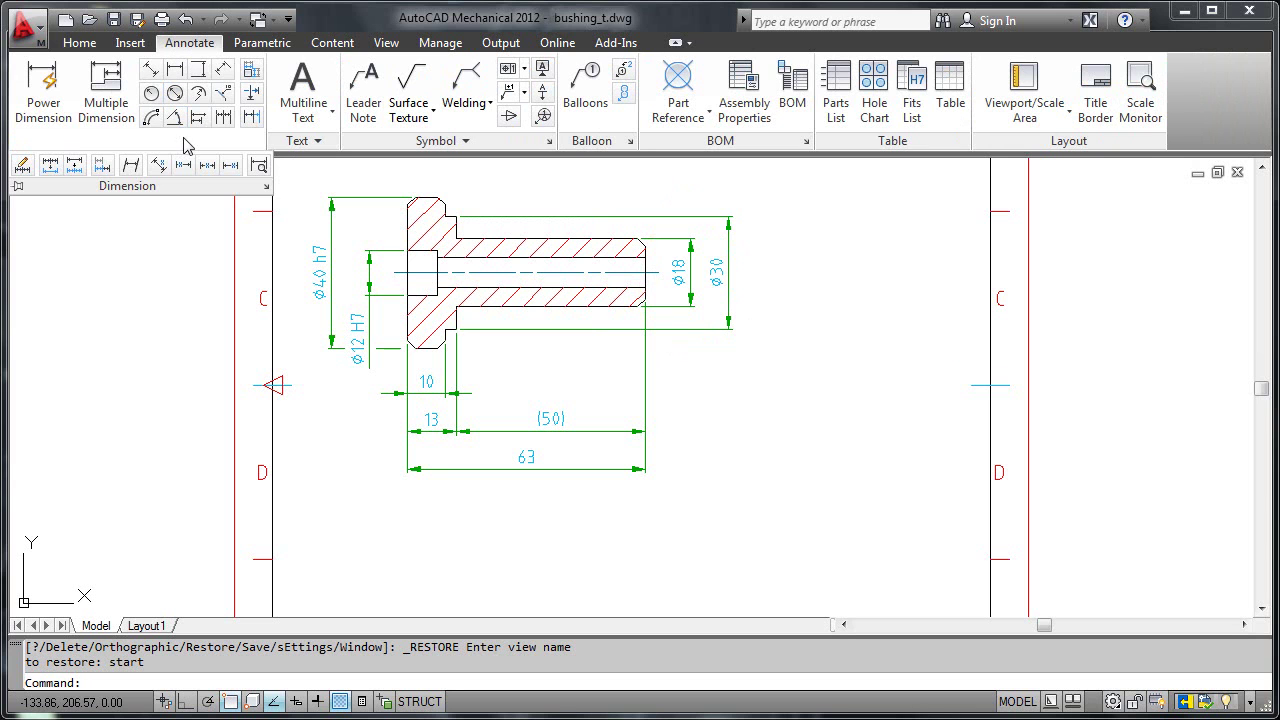
left_click(23, 165)
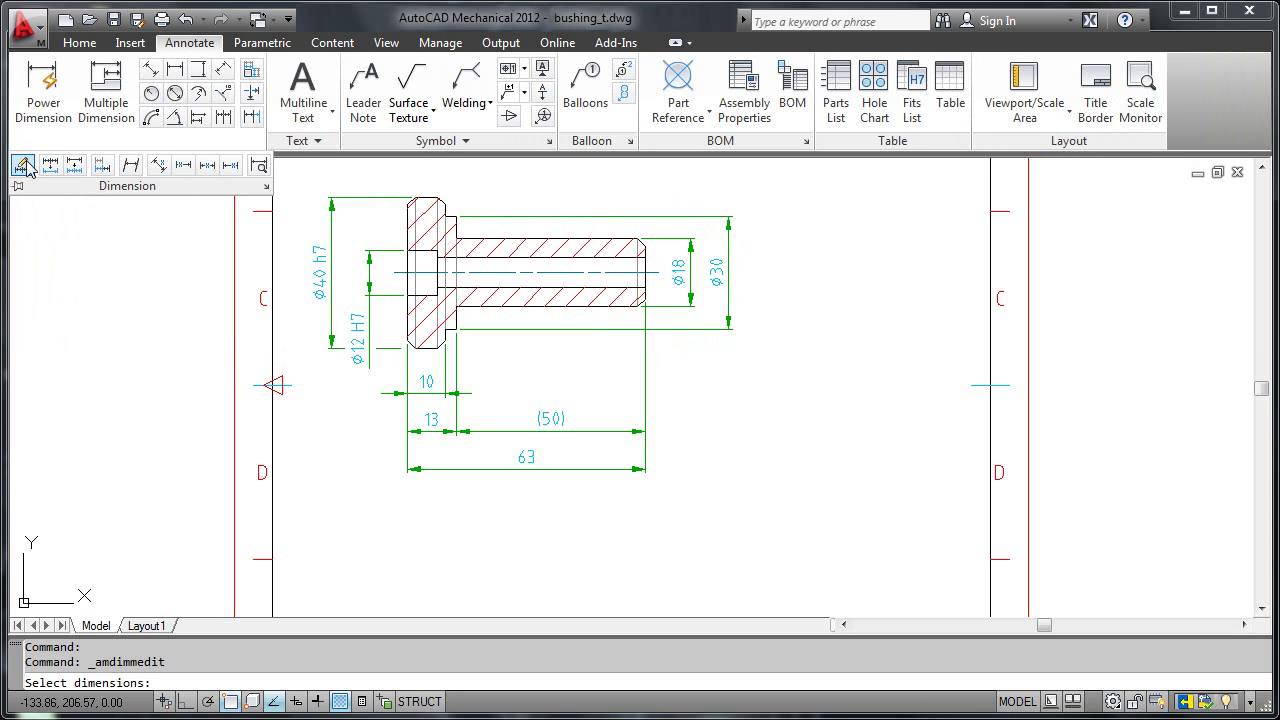
left_click(690, 291)
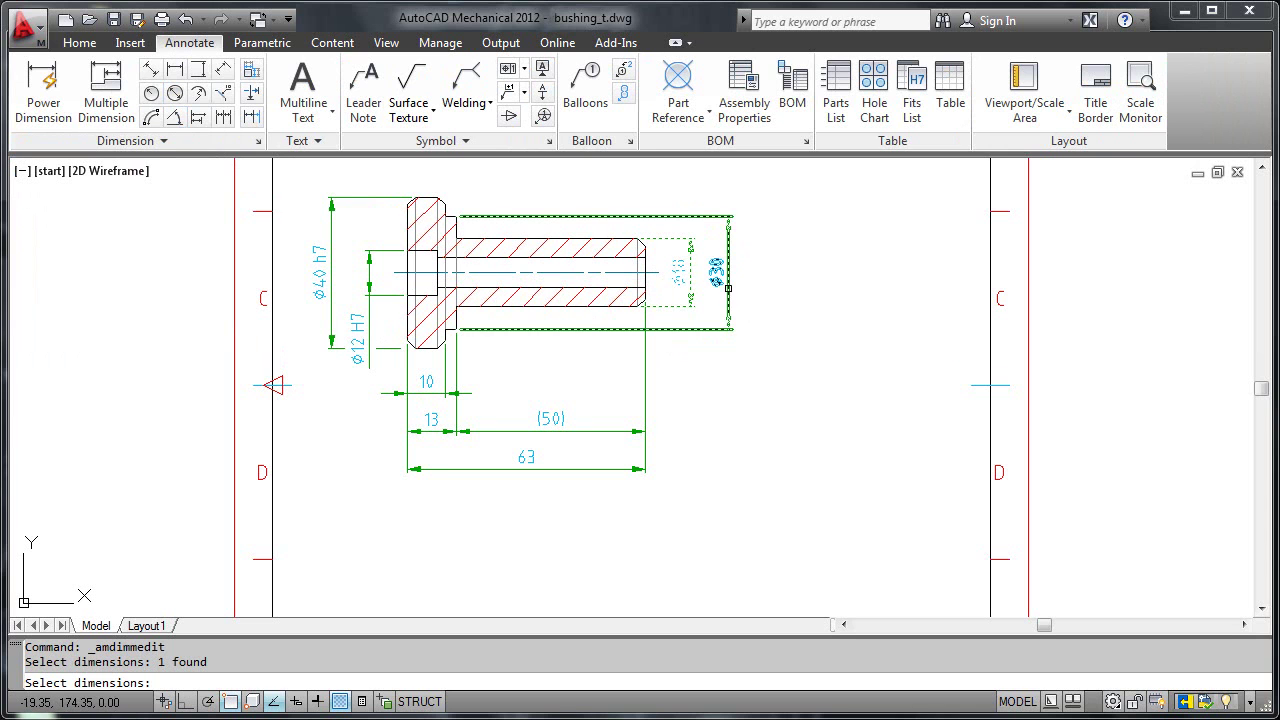
left_click(728, 287)
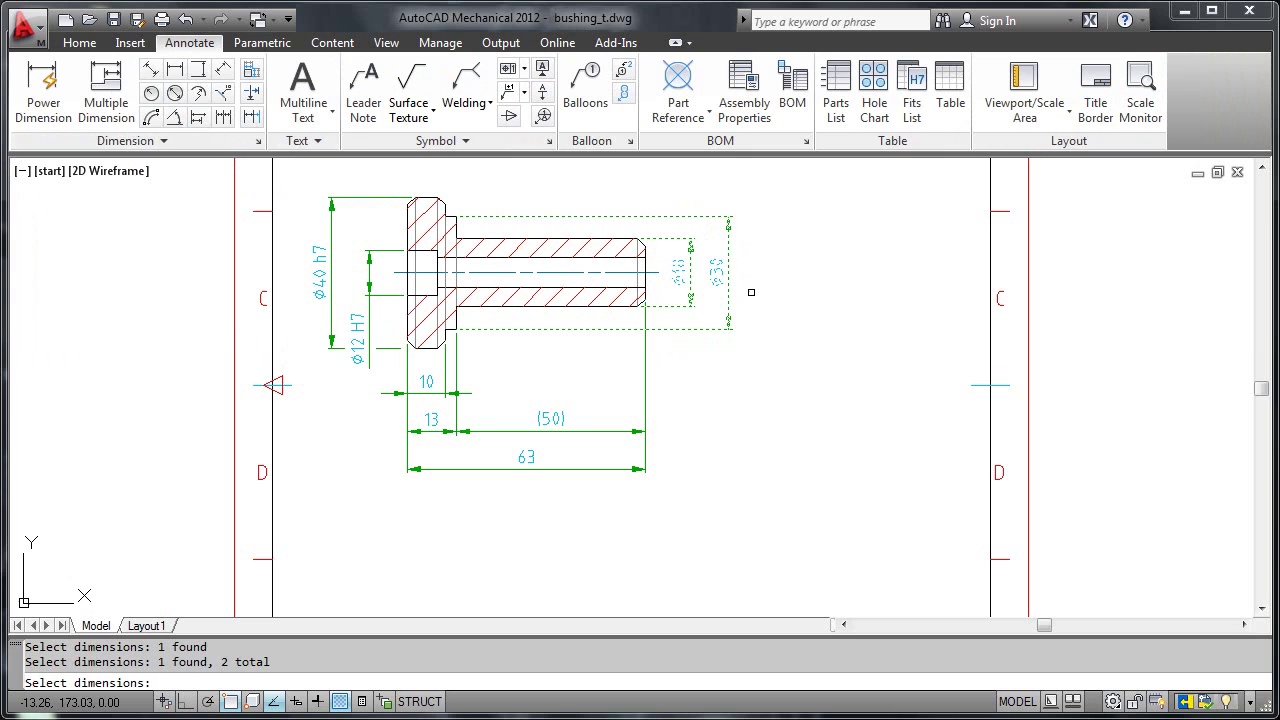
key("Return")
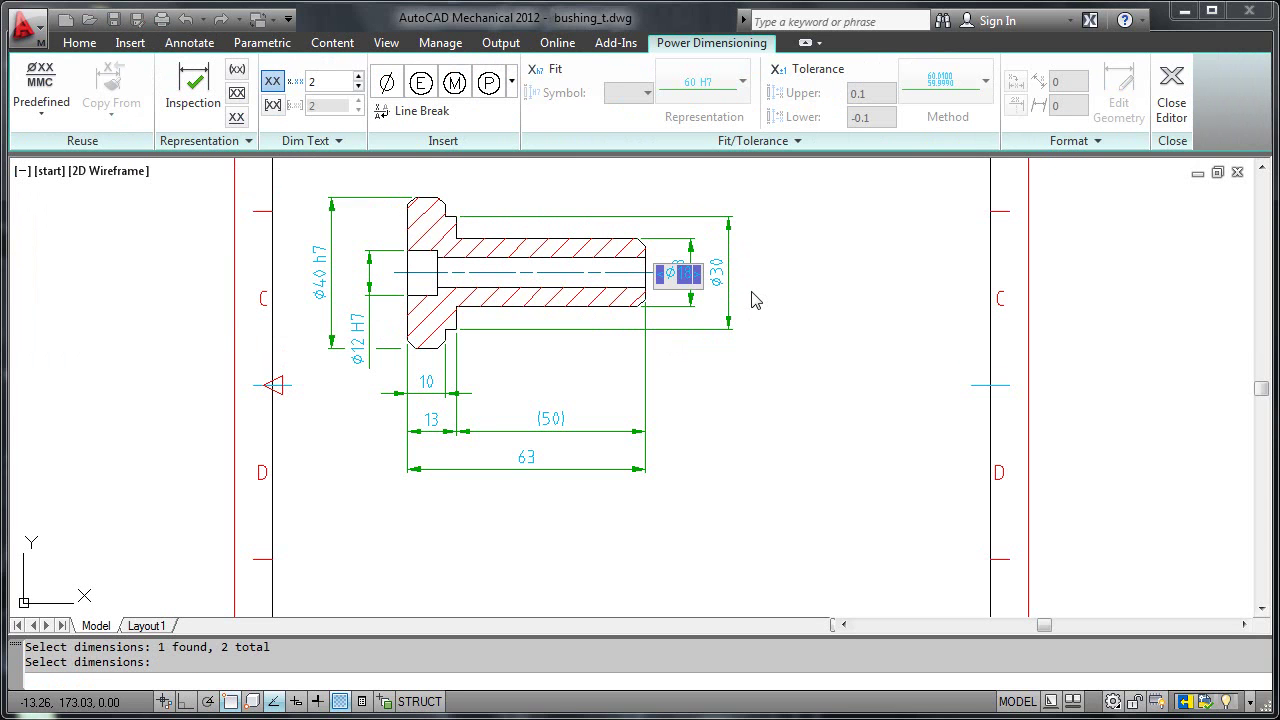
left_click(552, 70)
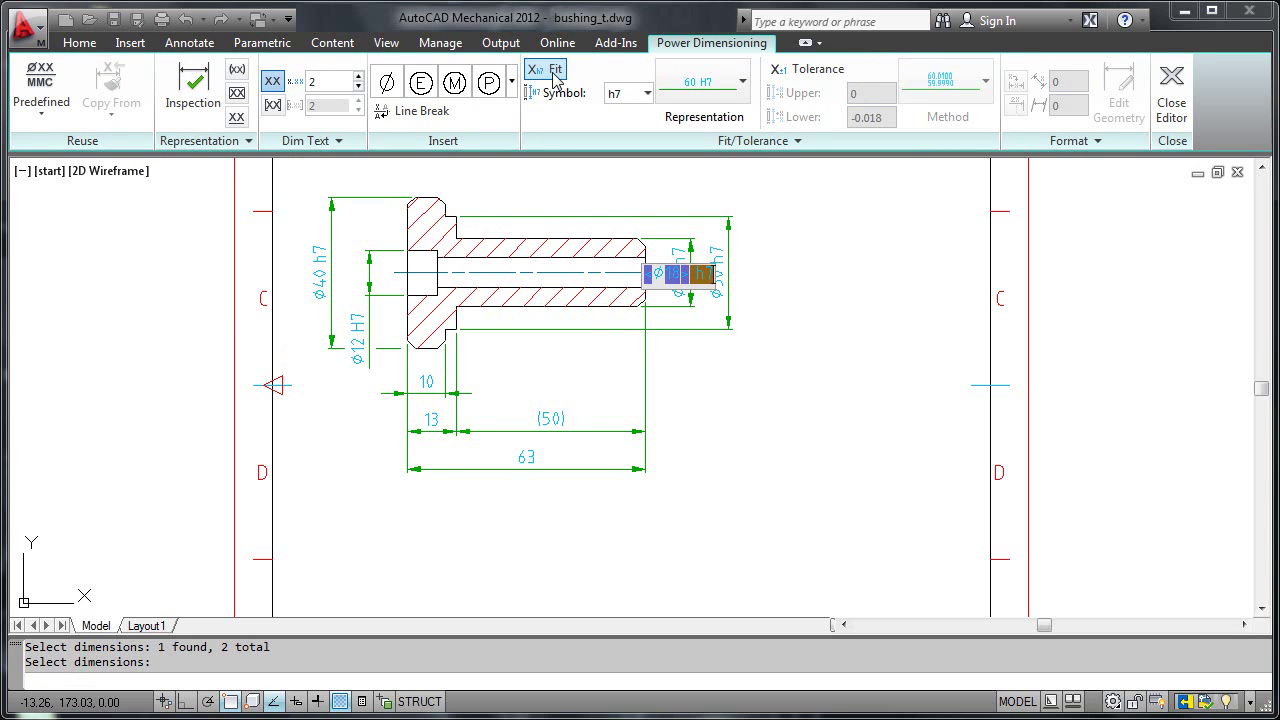
Finish the dimension edit, update the fits list with the new fits, and check it above the title block
left_click(1168, 110)
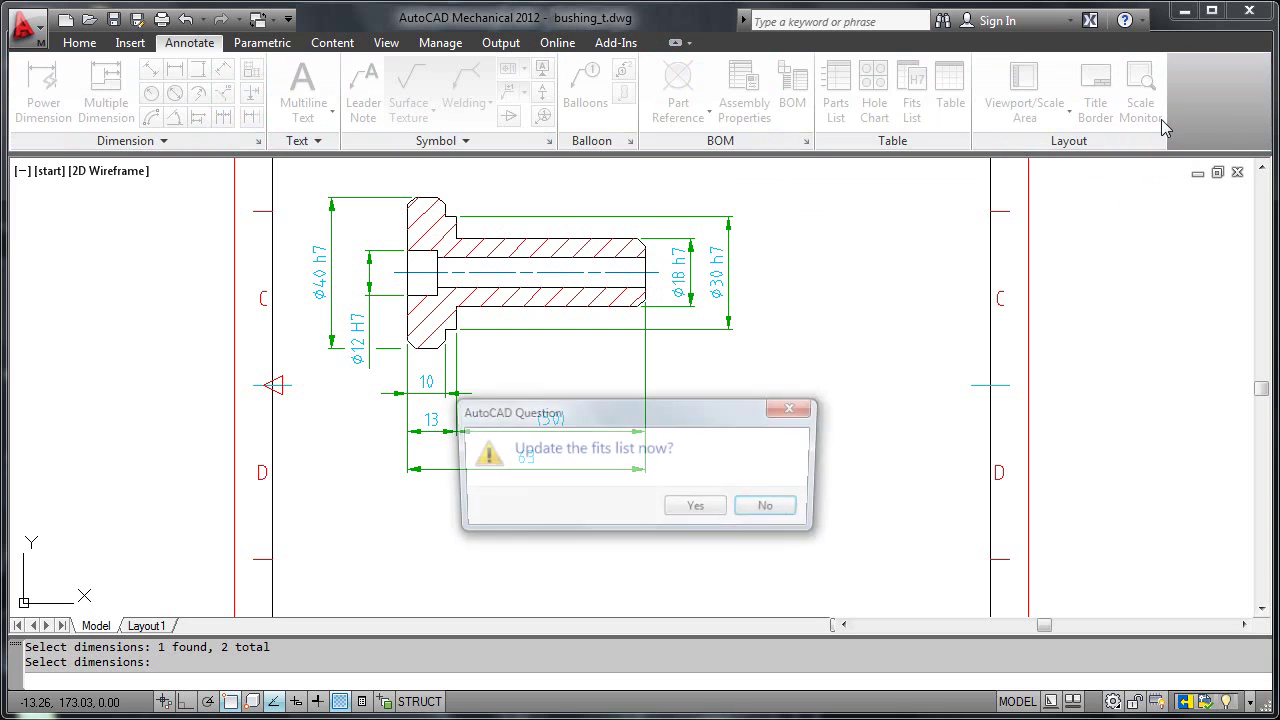
left_click(700, 510)
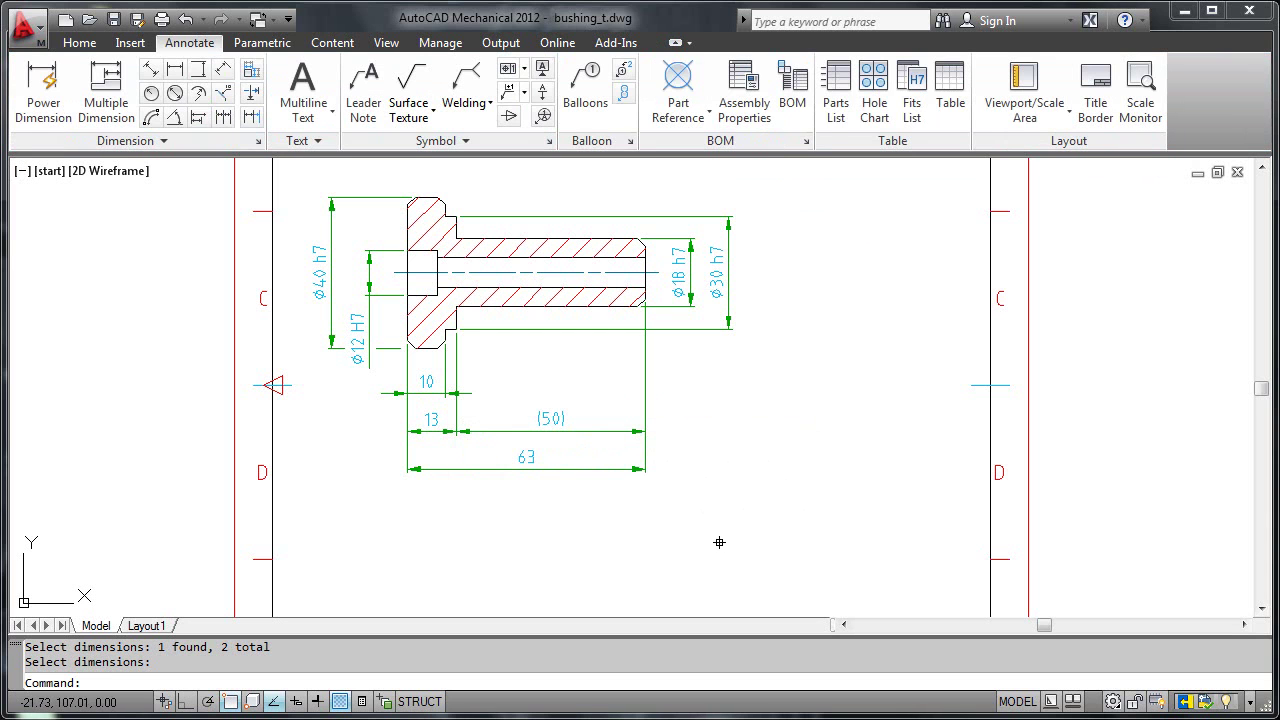
middle_click_drag(719, 542, 676, 372)
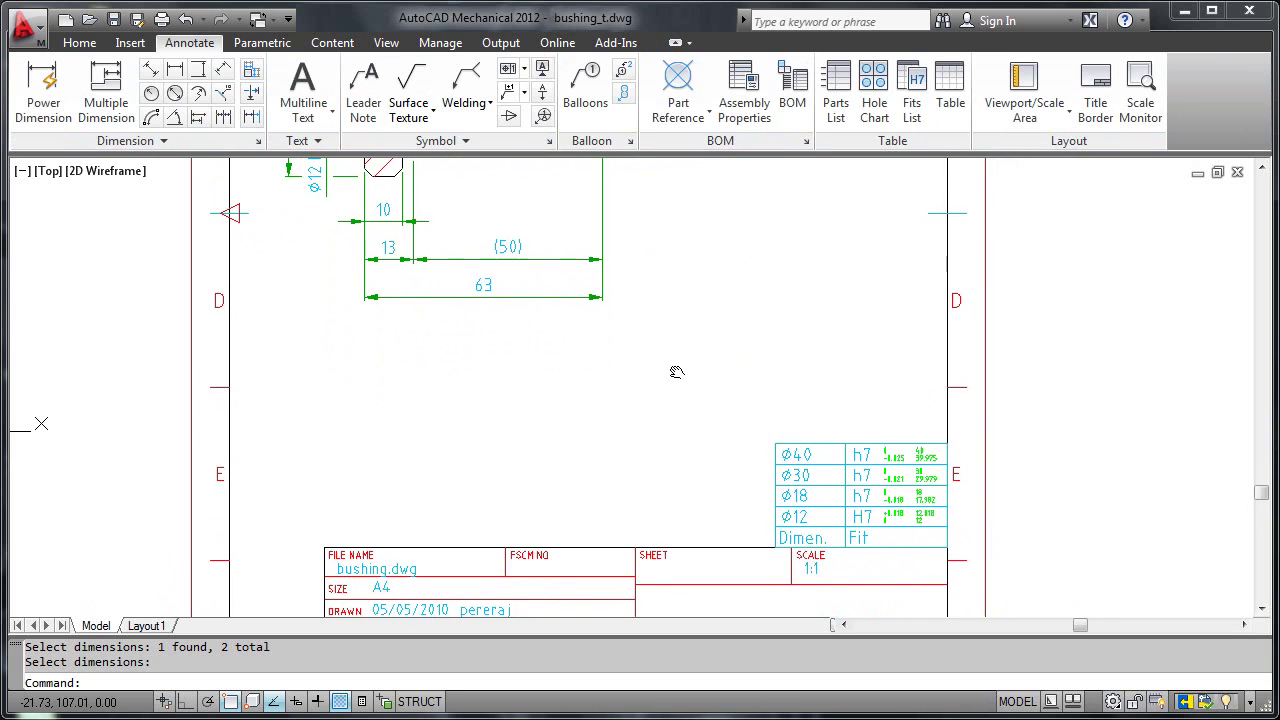
scroll(676, 371, "up", 2)
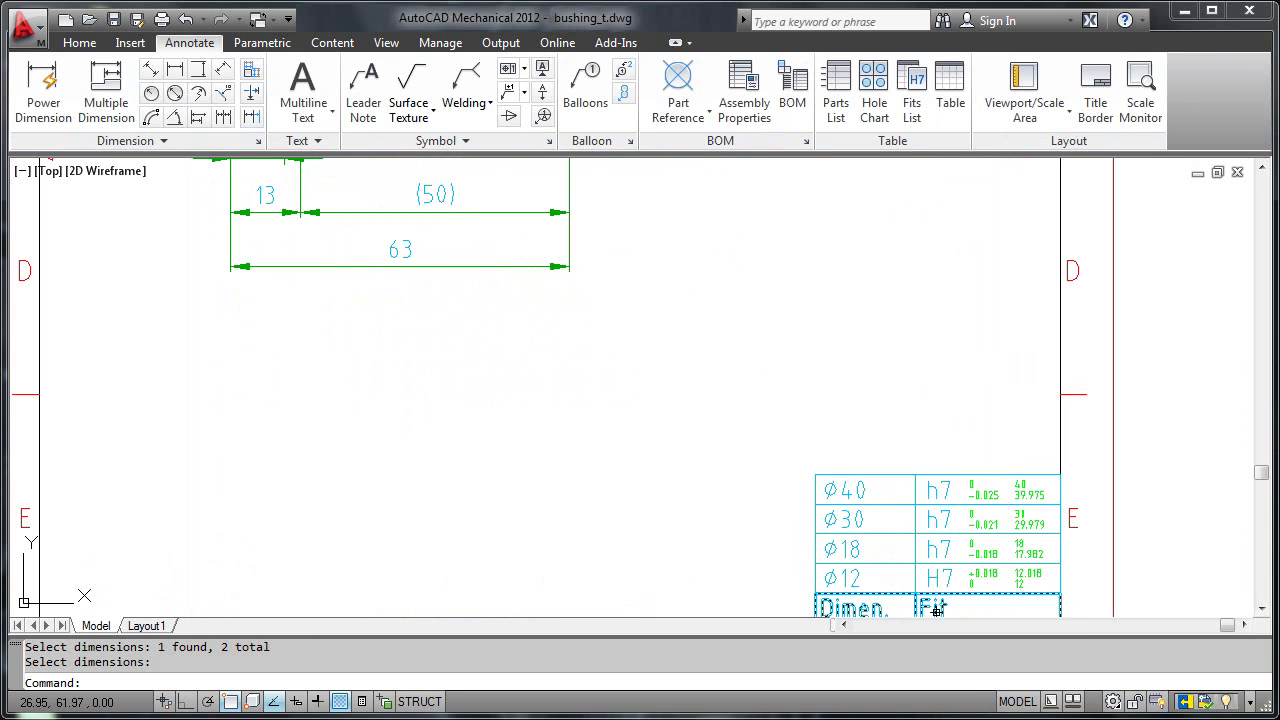
key("Return")
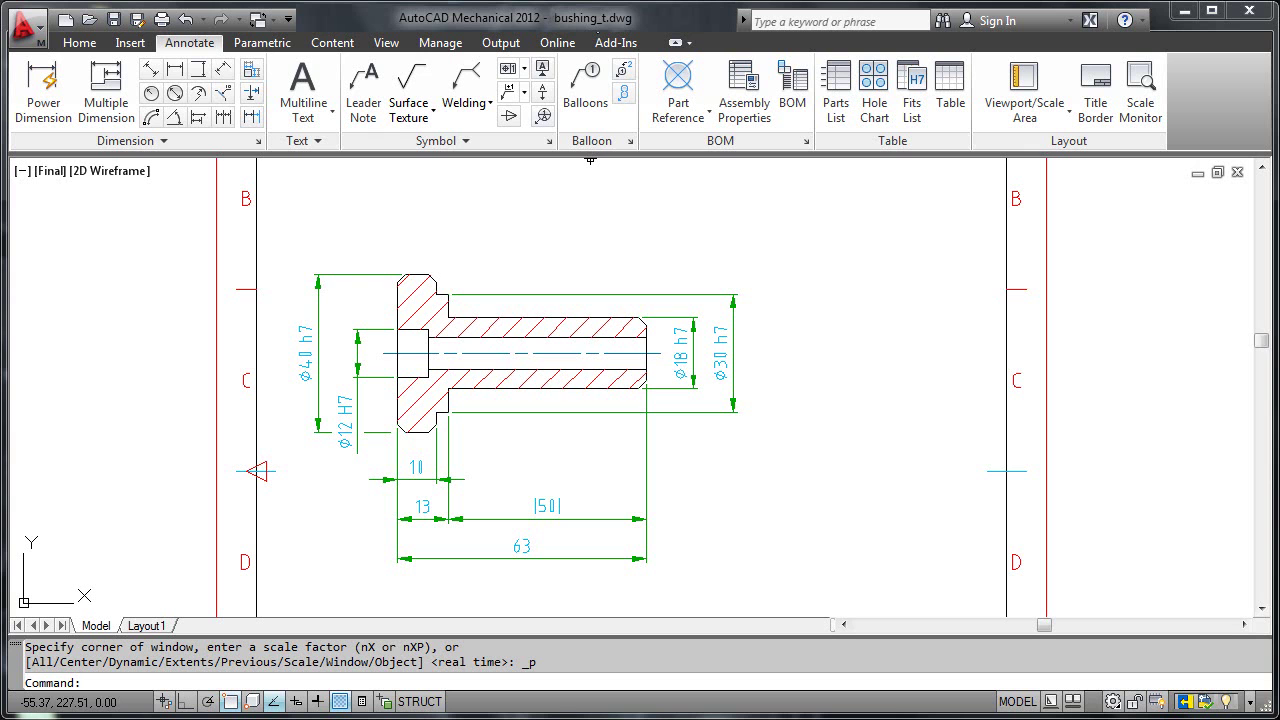
Add a 2x45° chamfer dimension with a leader to the flange's upper chamfer on the shaft side
left_click(228, 92)
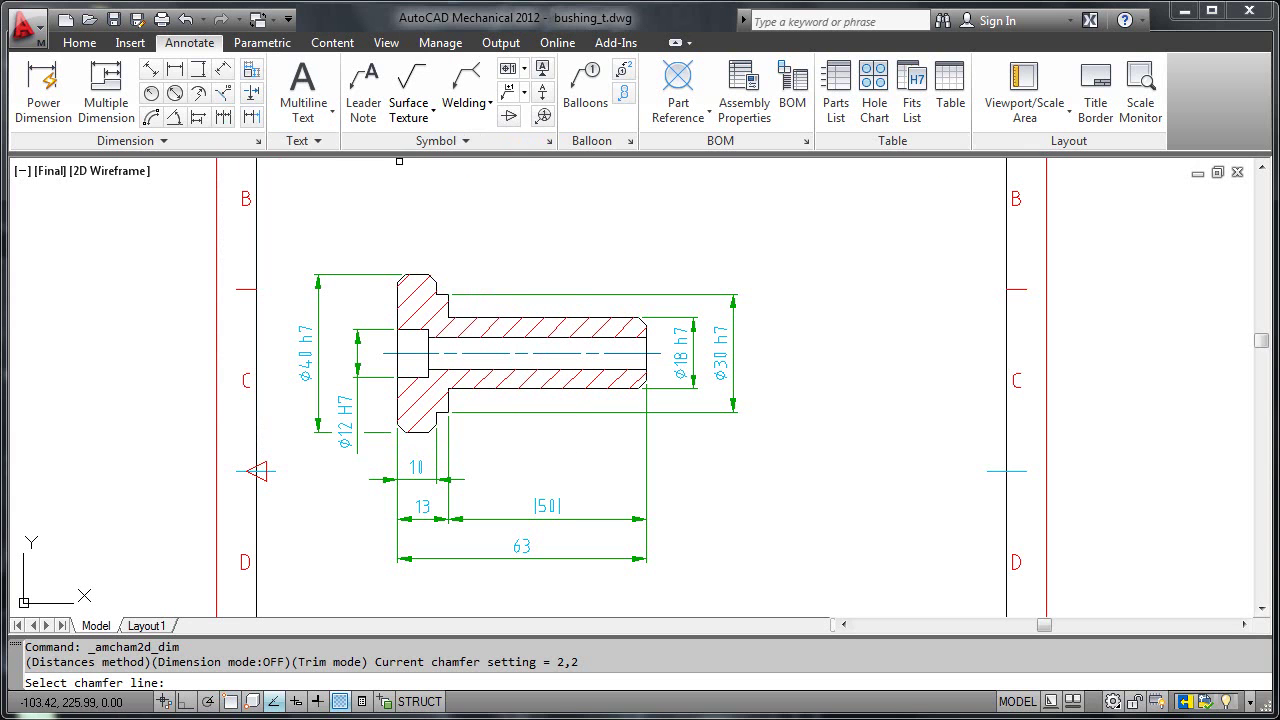
left_click(433, 279)
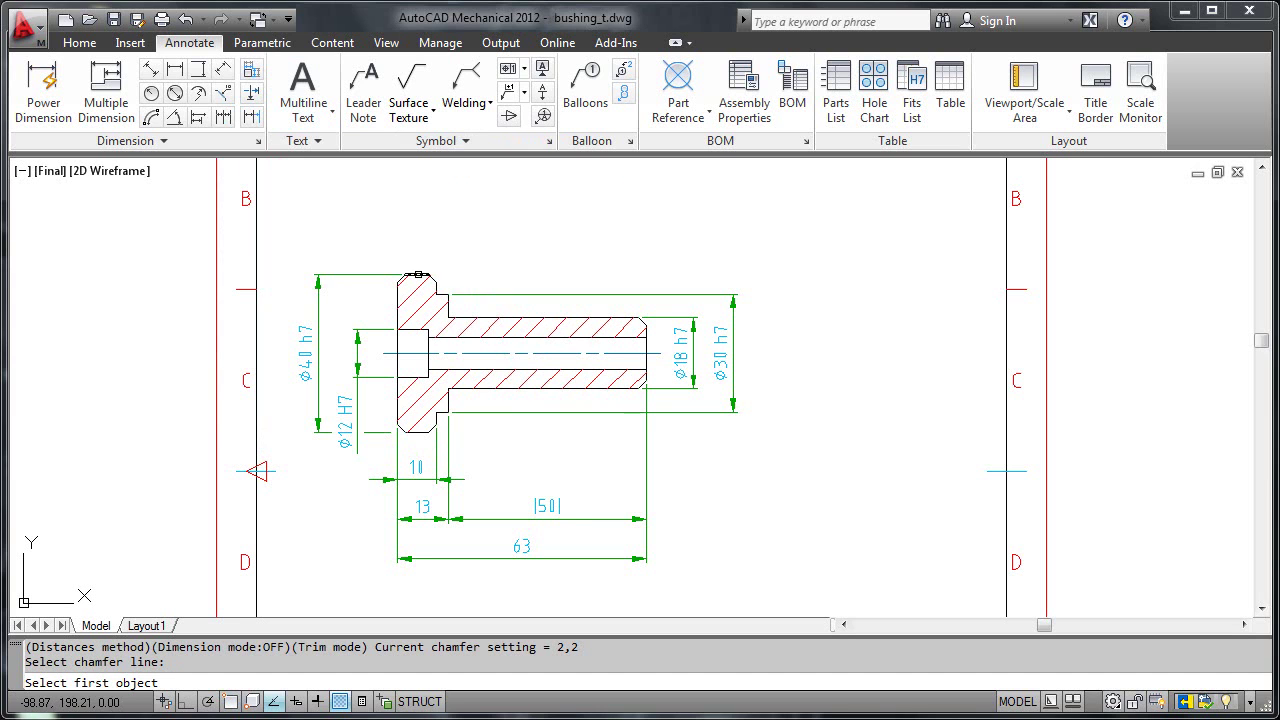
left_click(417, 274)
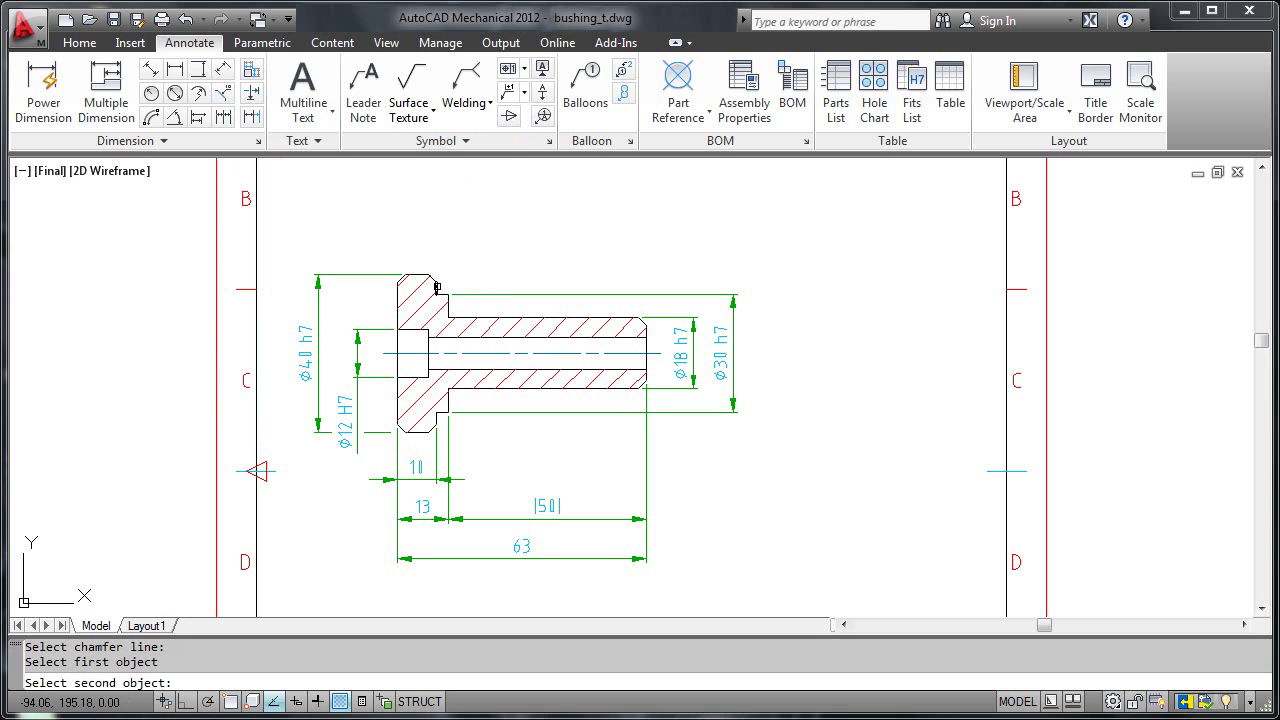
left_click(436, 287)
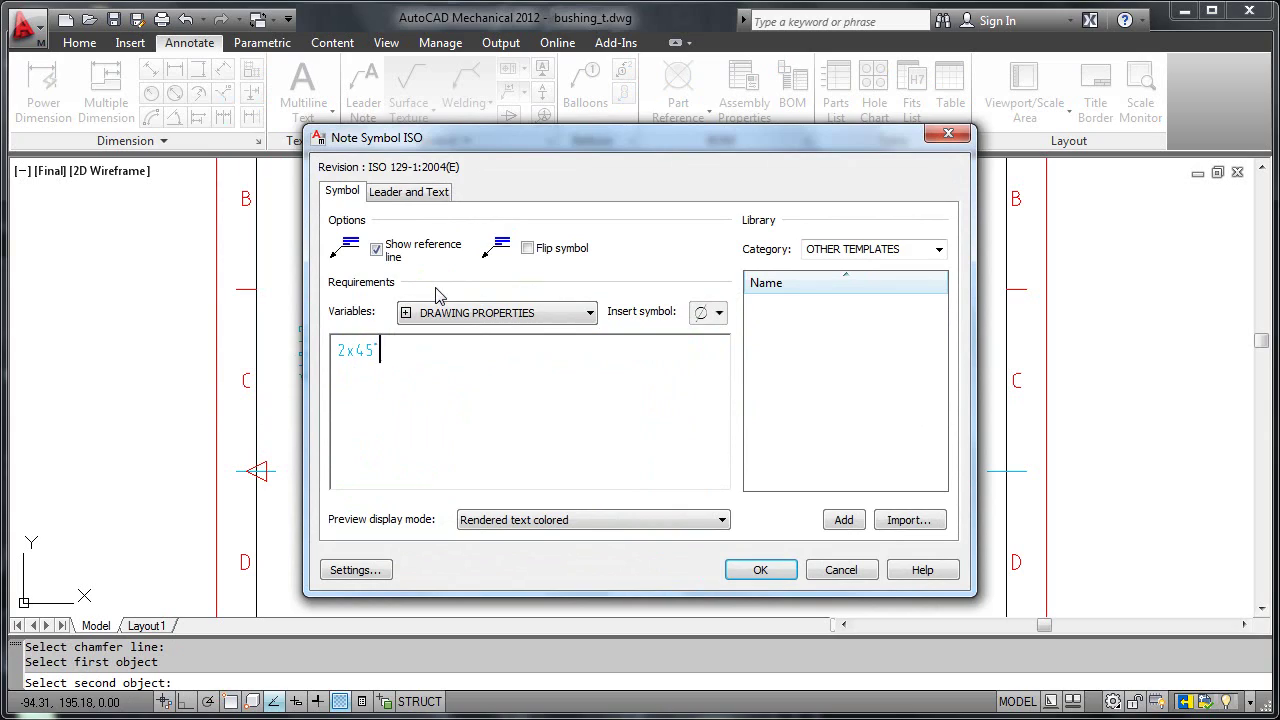
left_click(758, 570)
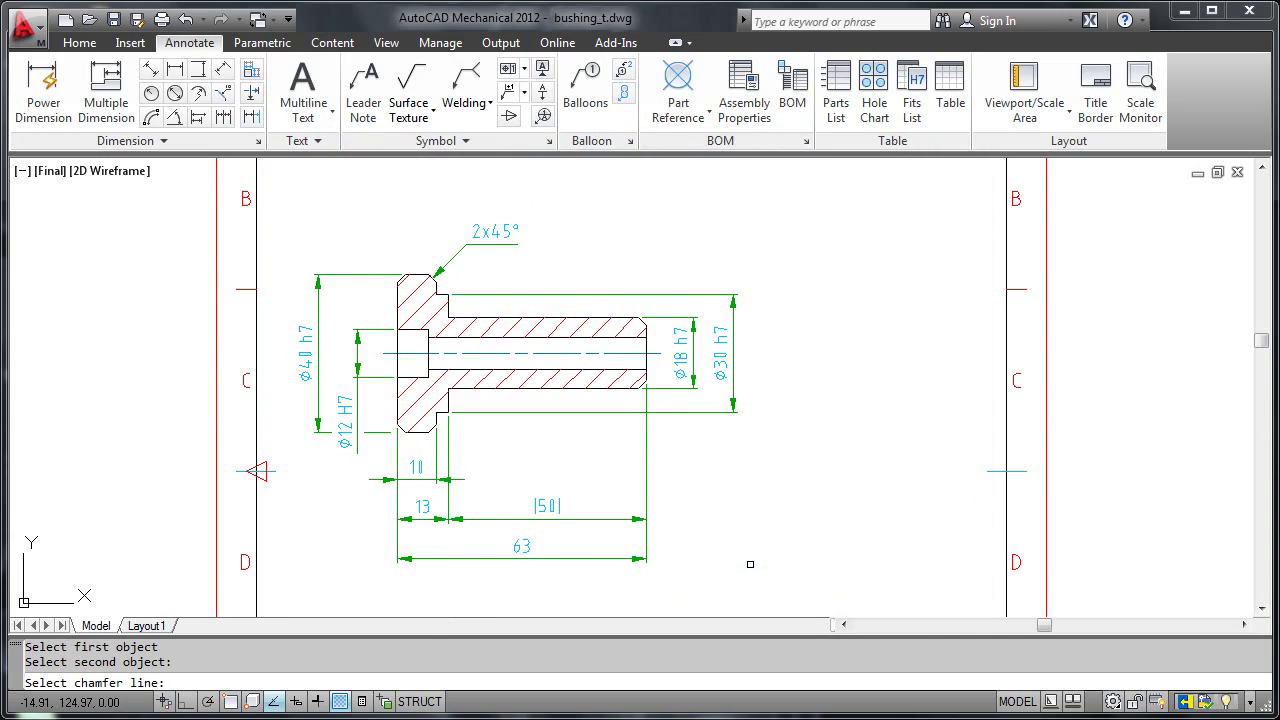